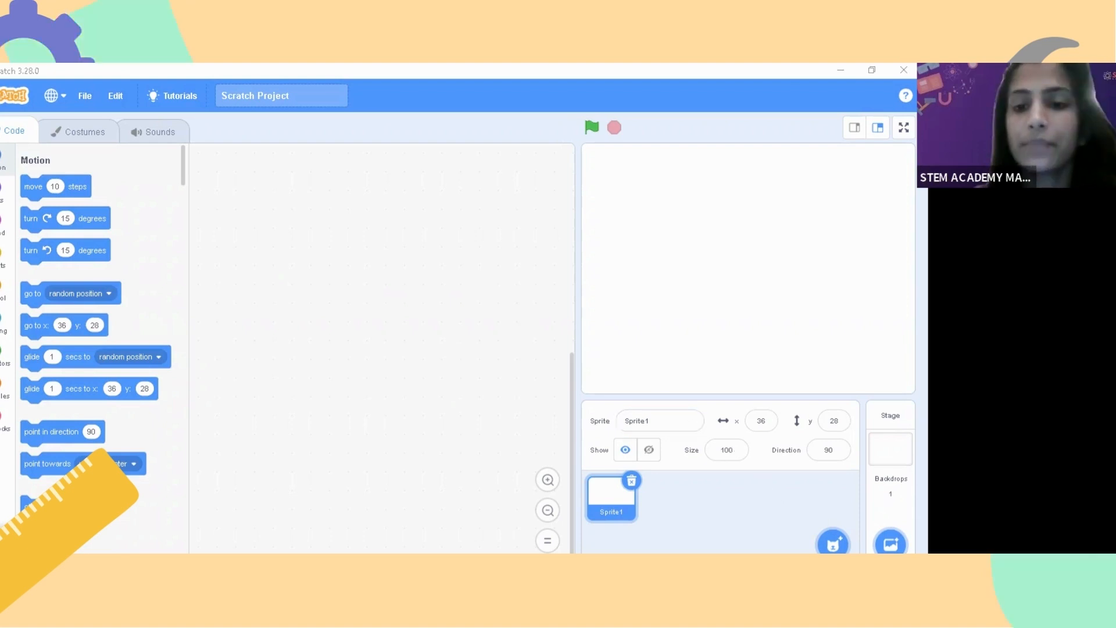
- Start painting a new sprite and set the fill to dark green with color 31, saturation 60 and brightness 40
mouse_move(833, 543)
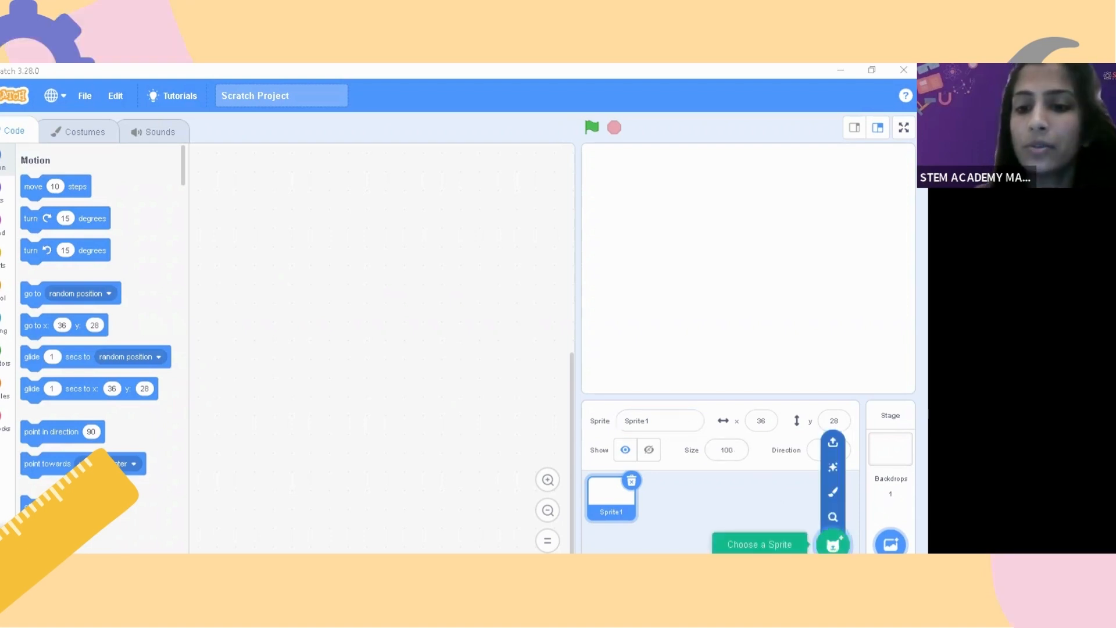
click(835, 499)
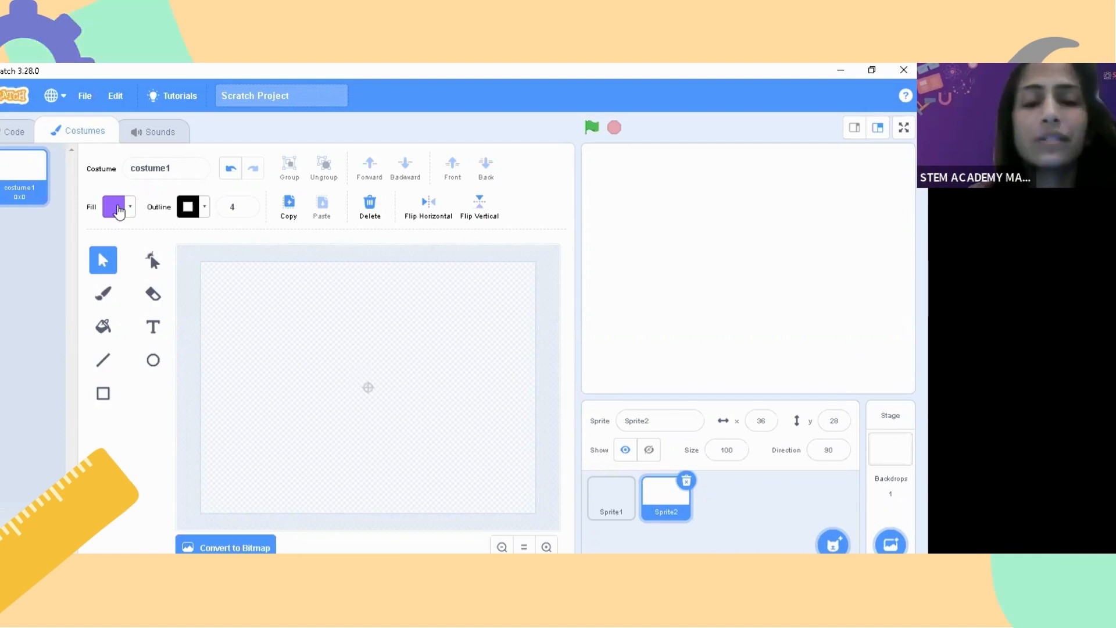
click(118, 208)
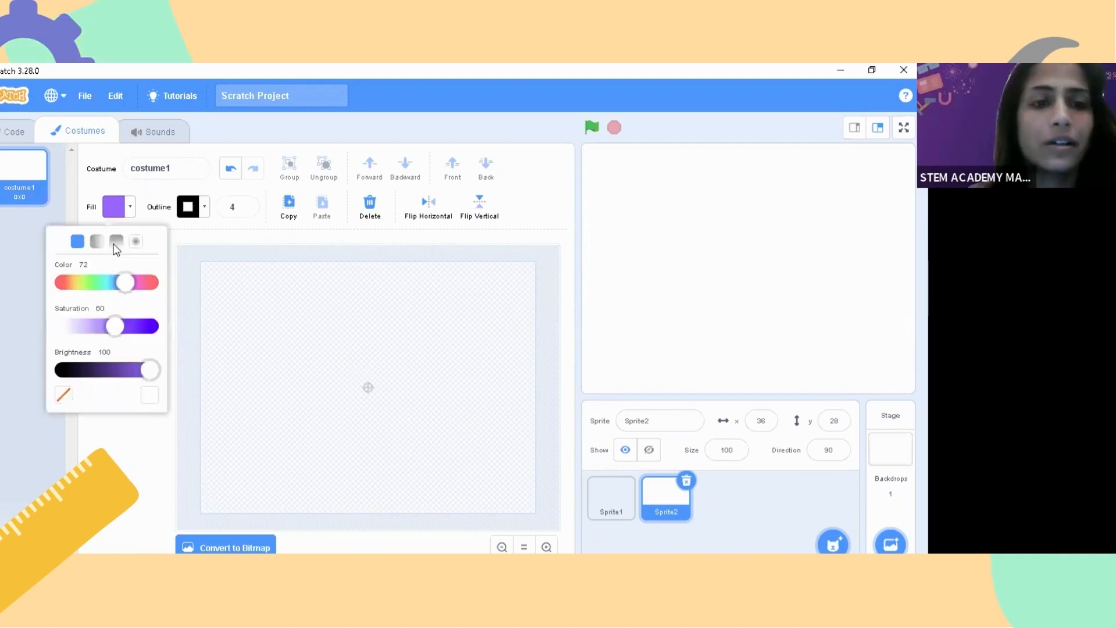
click(93, 285)
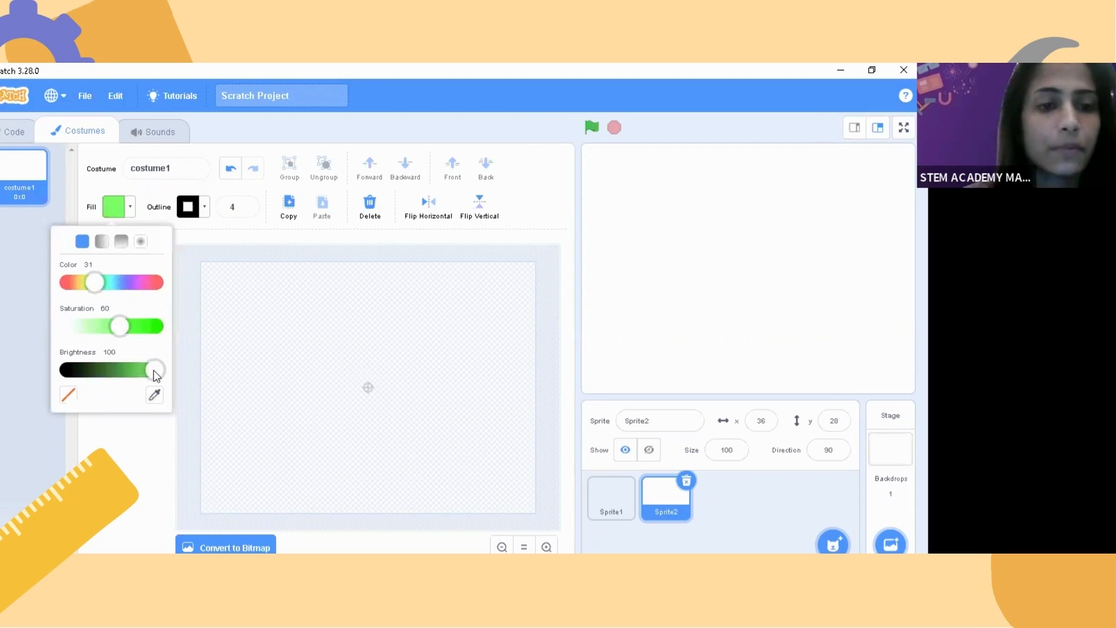
click(103, 371)
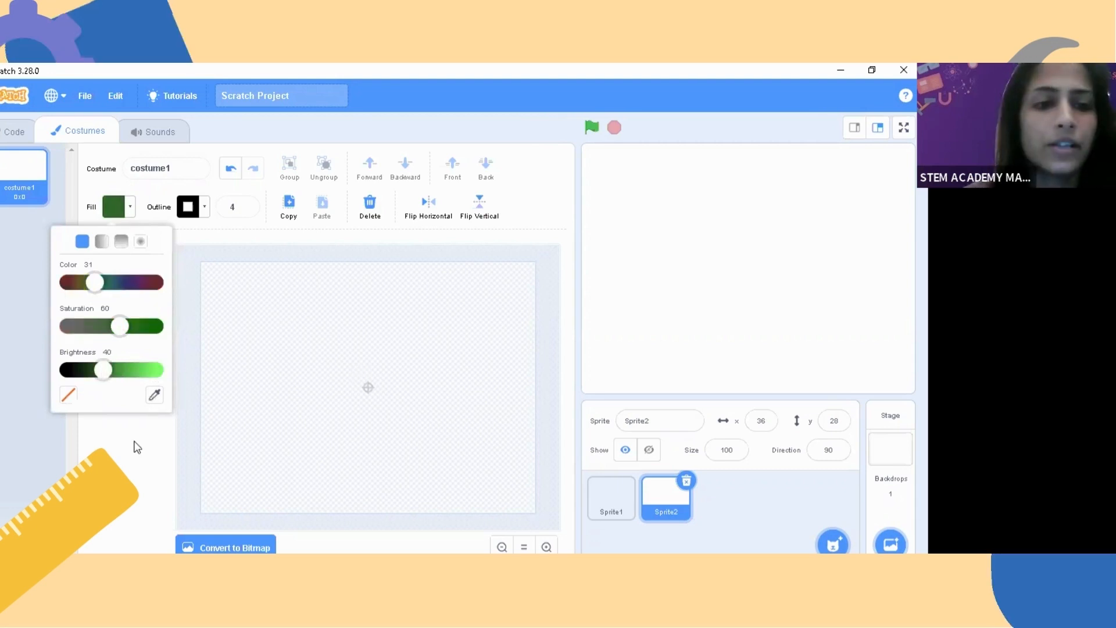
click(174, 351)
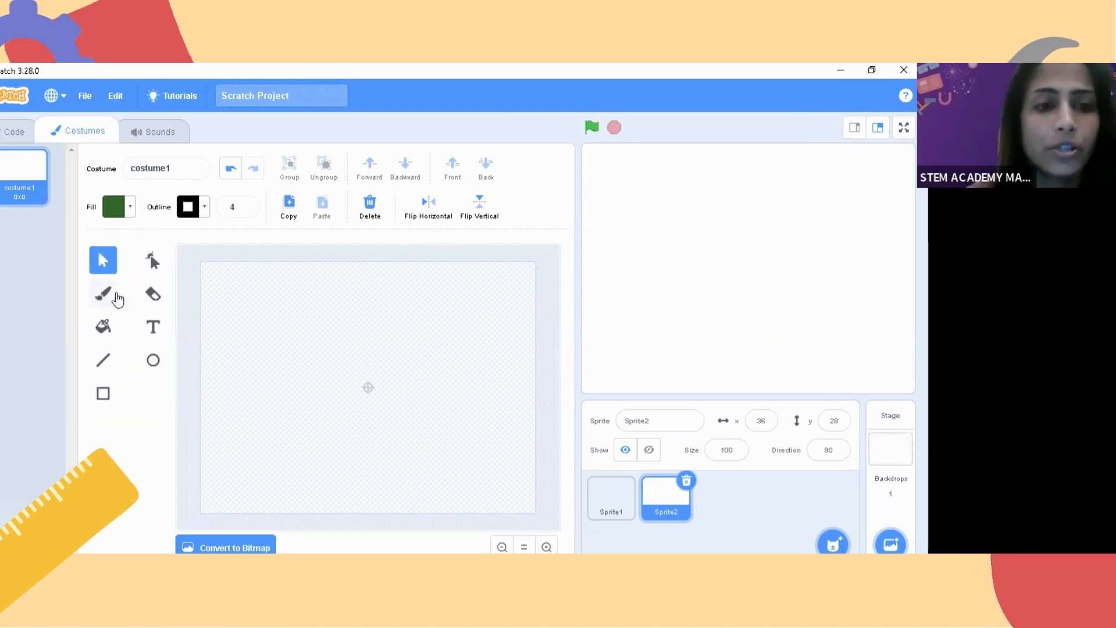
- Draw a closed, cloud-shaped tree crown outline with the Brush at size 13 and fill it with the dark green
click(104, 297)
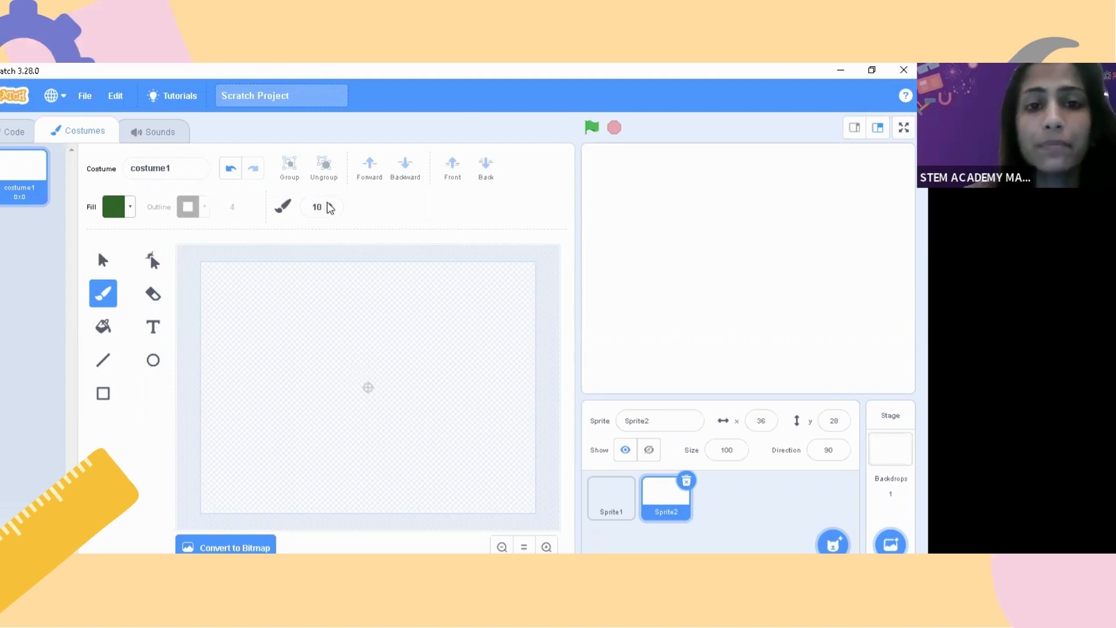
click(329, 204)
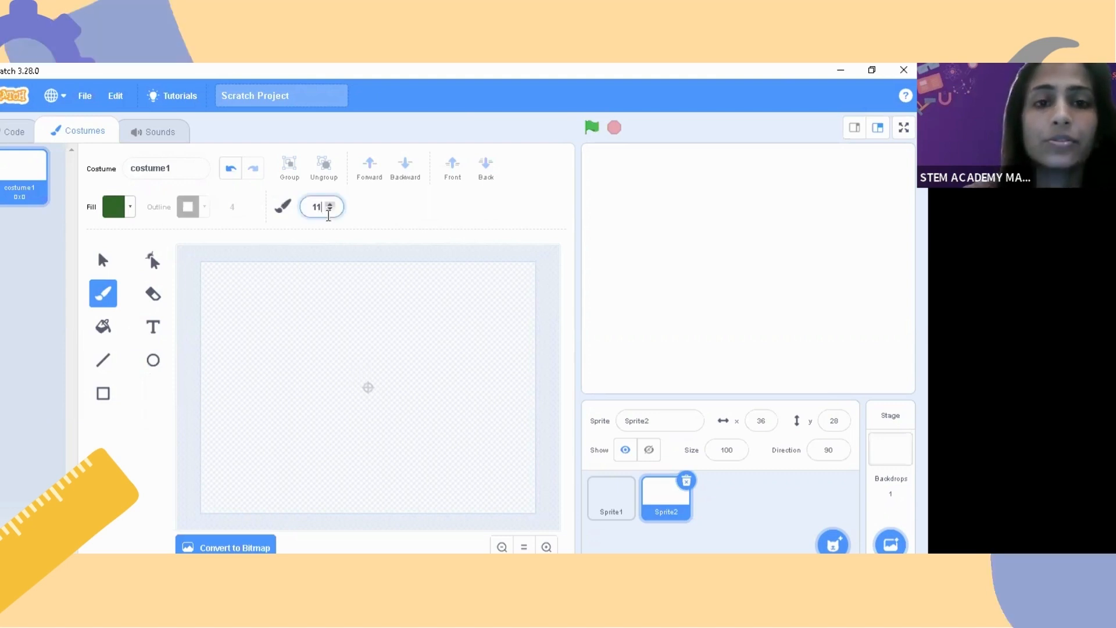
click(329, 204)
click(329, 205)
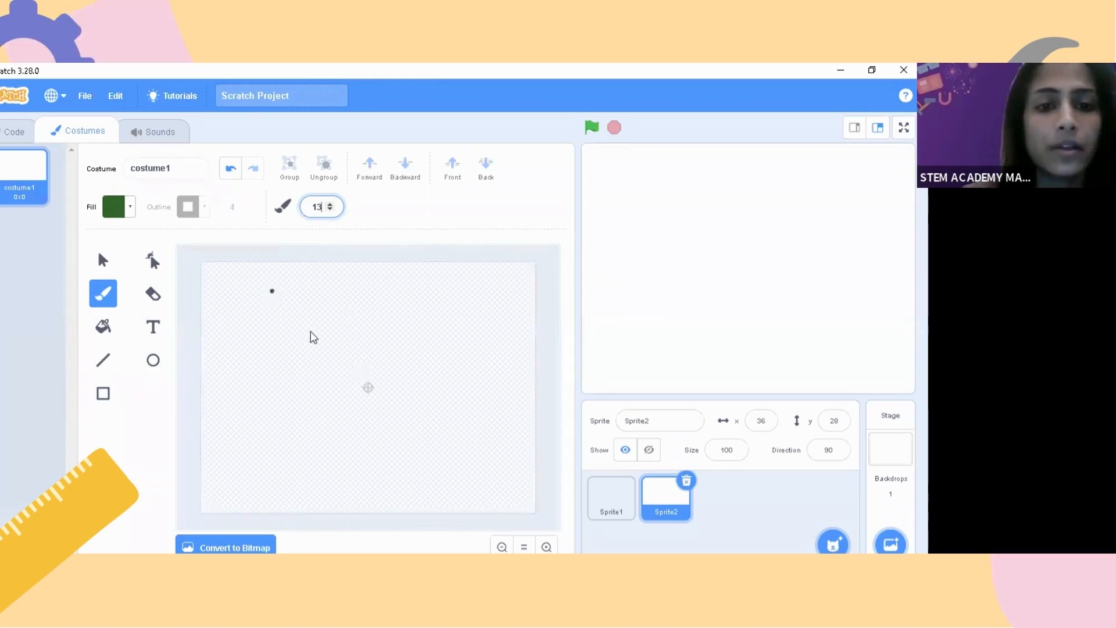
mouse_move(309, 331)
mouse_down()
mouse_move(331, 319)
mouse_move(371, 333)
mouse_move(386, 393)
mouse_move(334, 408)
mouse_move(311, 388)
mouse_move(294, 391)
mouse_move(271, 366)
mouse_move(288, 361)
mouse_move(286, 326)
mouse_move(314, 336)
mouse_up()
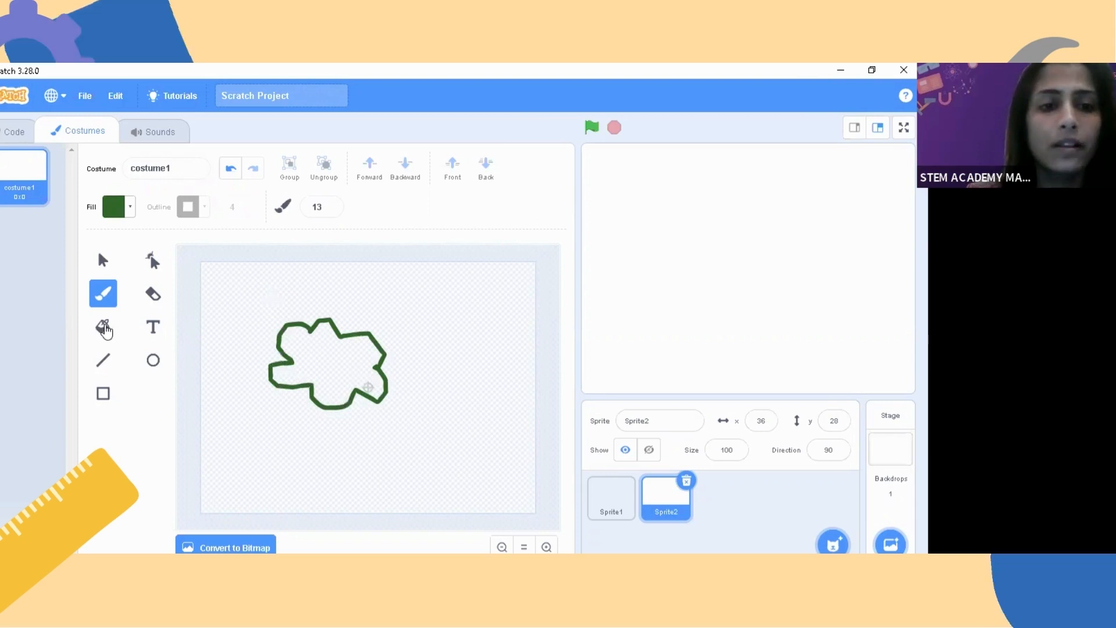
click(329, 365)
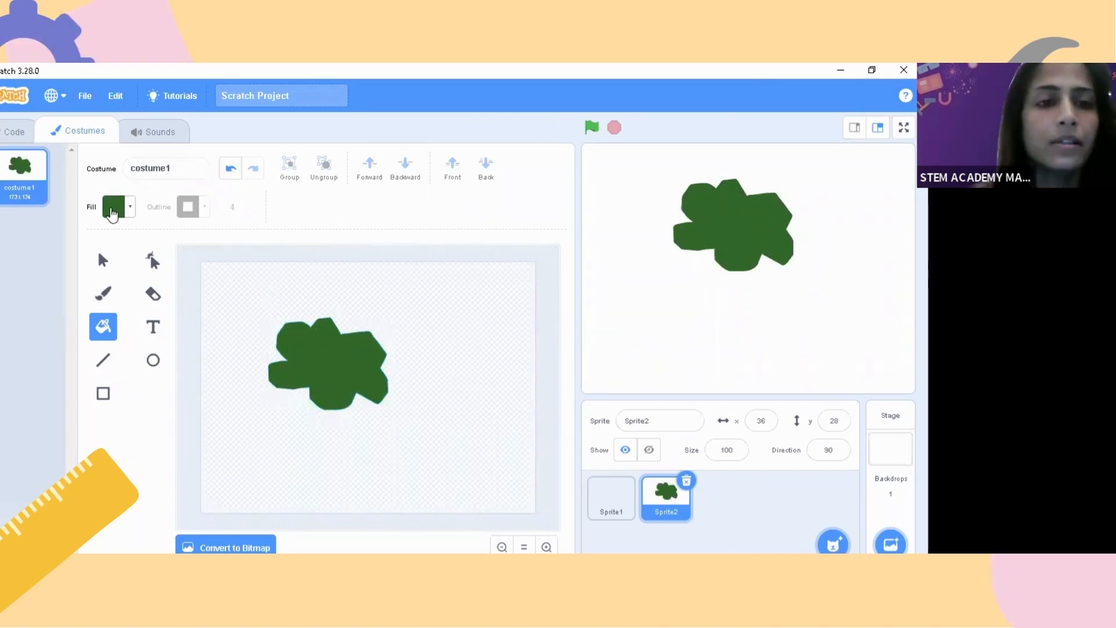
- Set the fill to dark reddish brown with color 0, saturation 80 and brightness 40
click(112, 210)
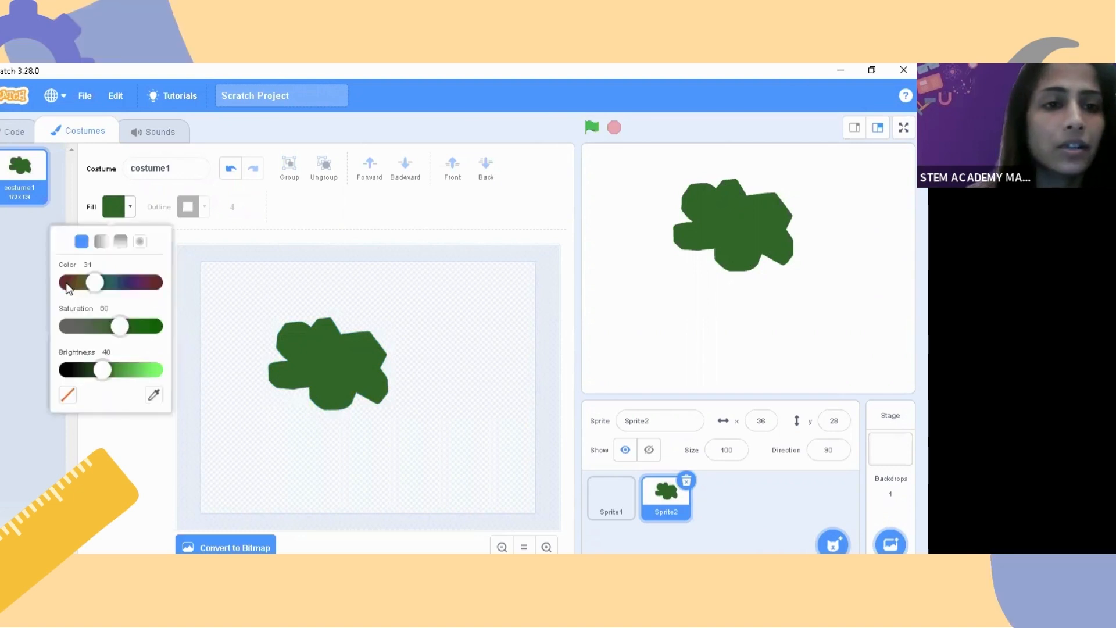
click(72, 282)
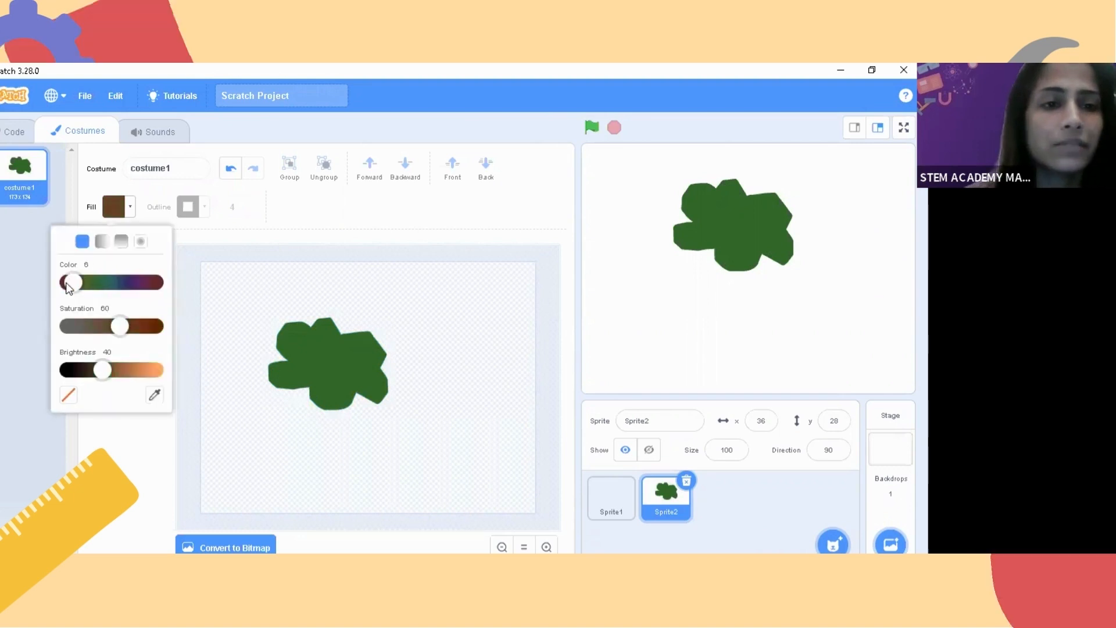
click(140, 326)
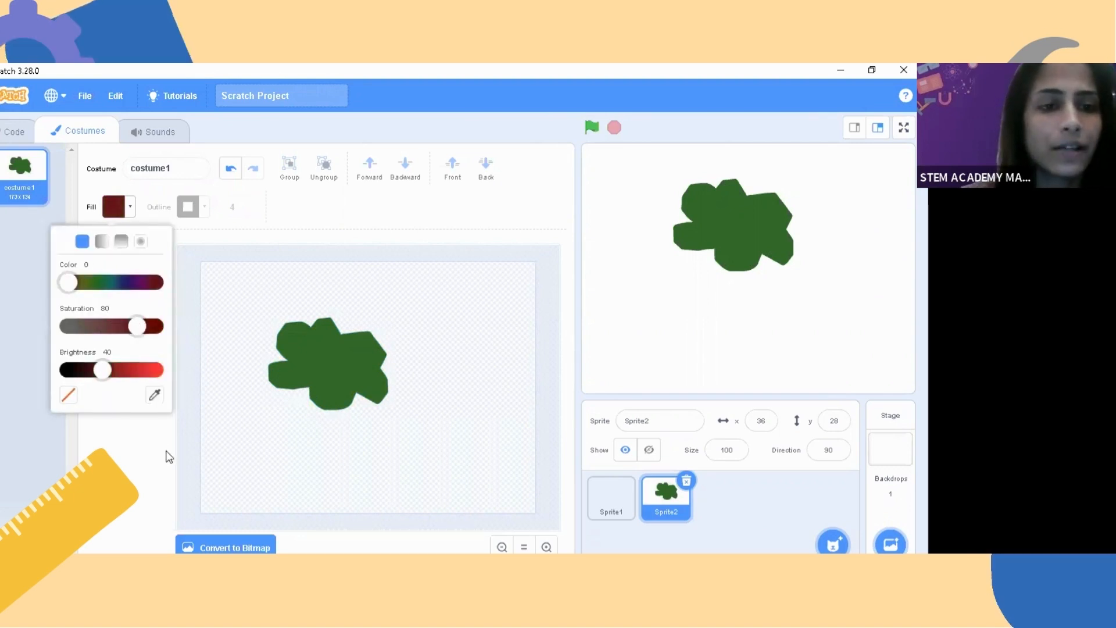
click(98, 249)
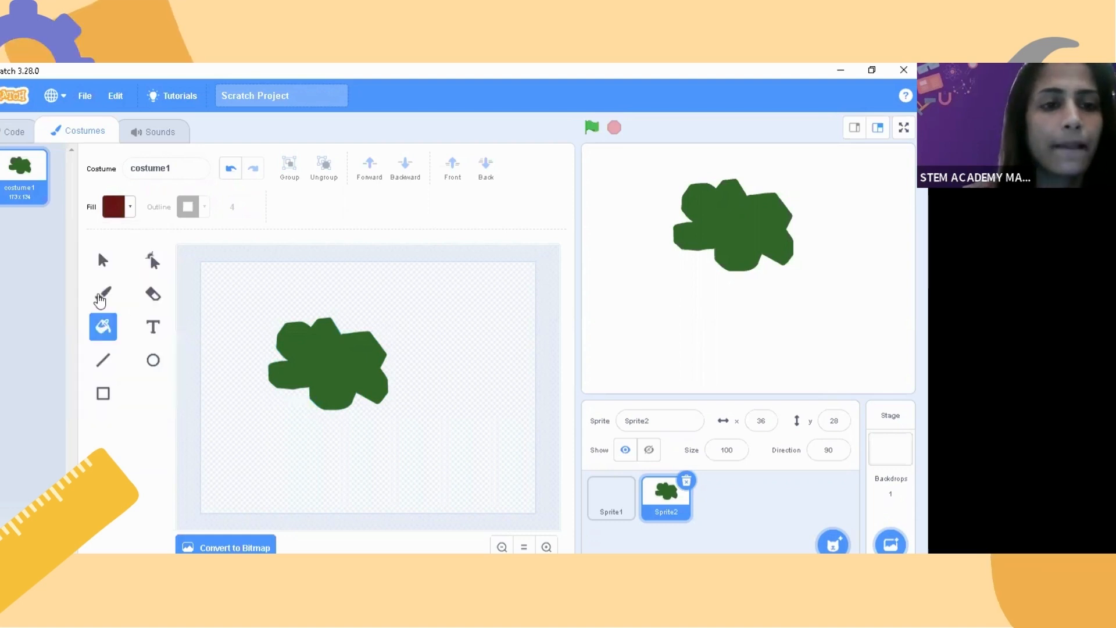
- Draw a closed trunk outline with a flared base below the green crown using the Brush, and fill it with the reddish brown
click(101, 294)
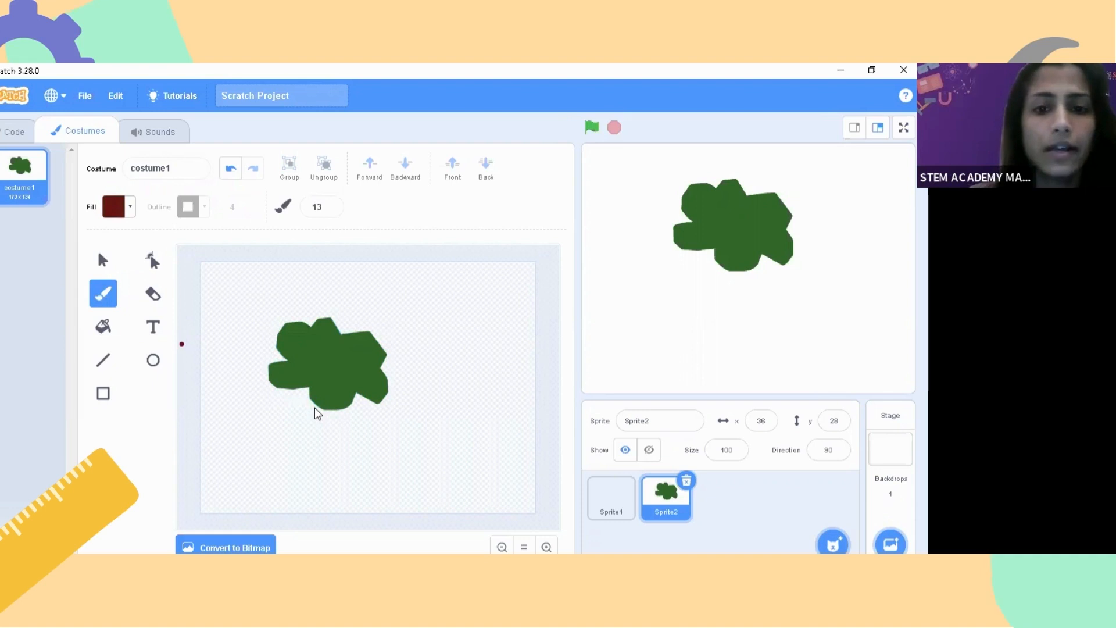
drag(316, 407, 316, 414)
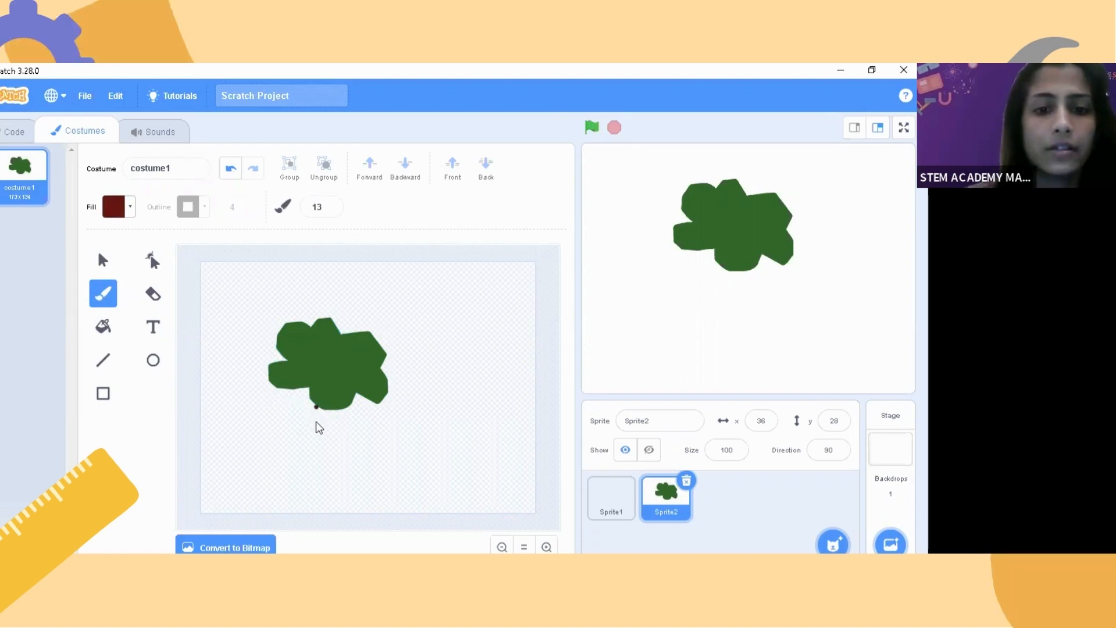
drag(320, 451, 294, 496)
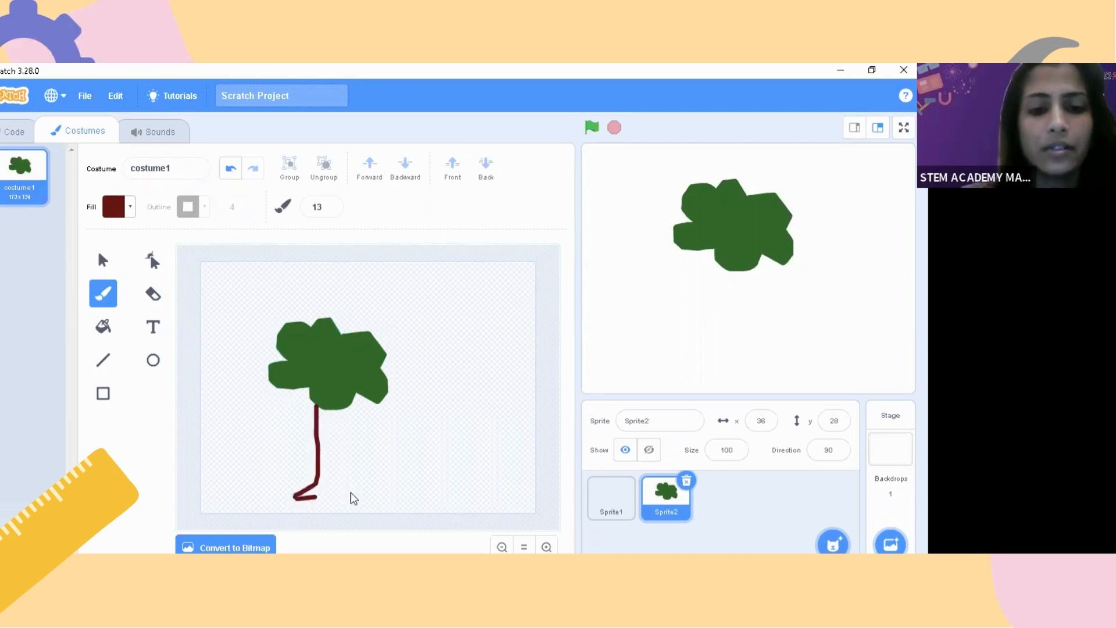
mouse_move(354, 492)
mouse_down()
mouse_move(342, 492)
mouse_move(336, 449)
mouse_up()
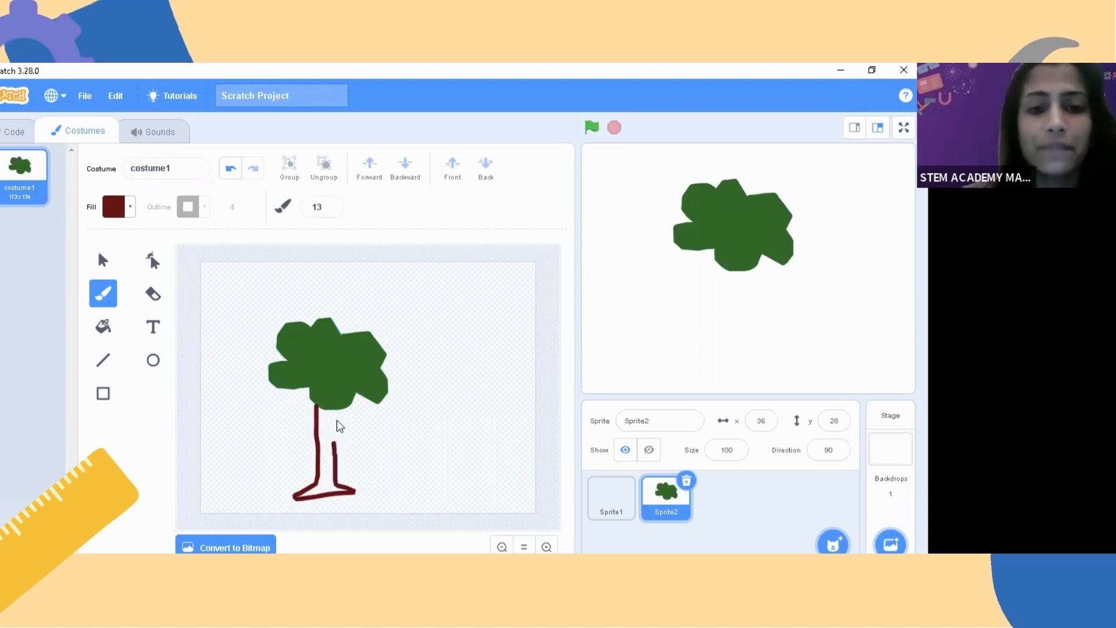
drag(334, 414, 317, 406)
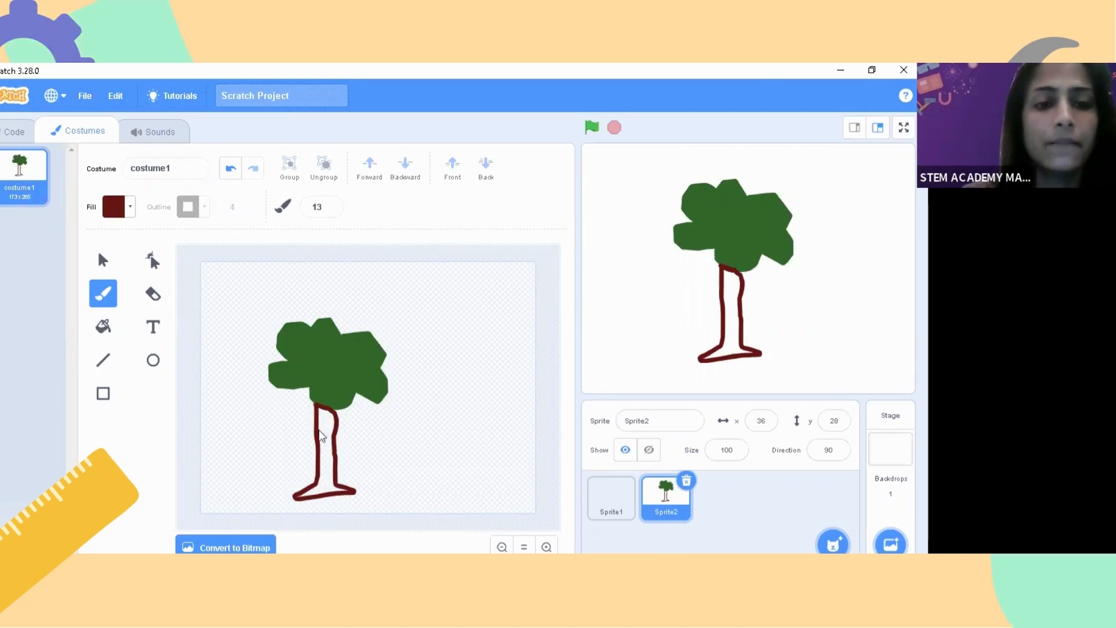
key(f)
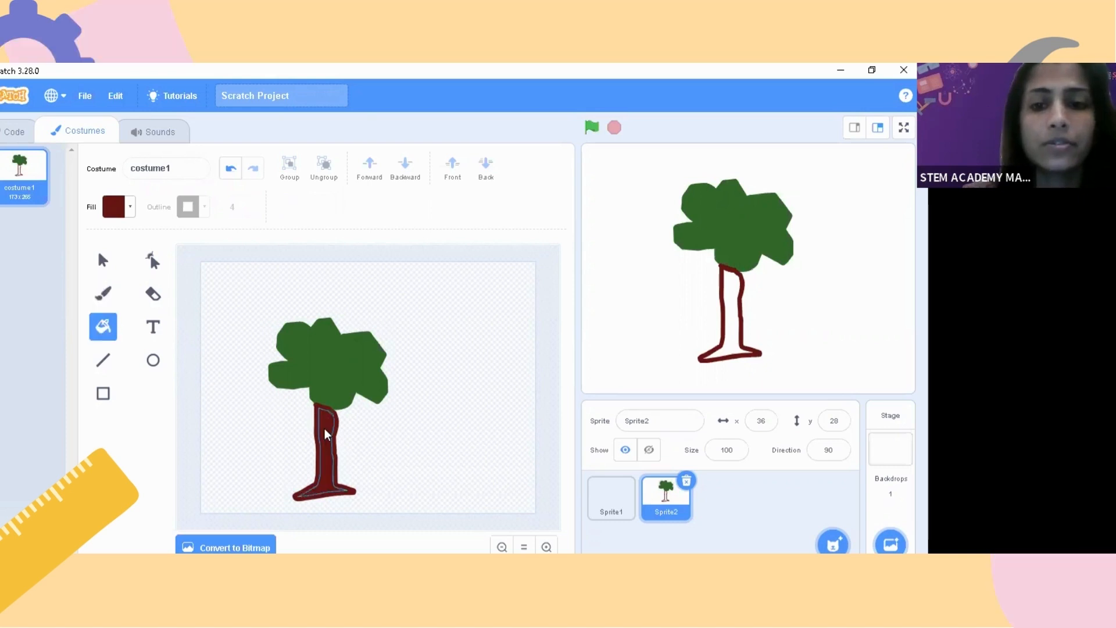
click(324, 426)
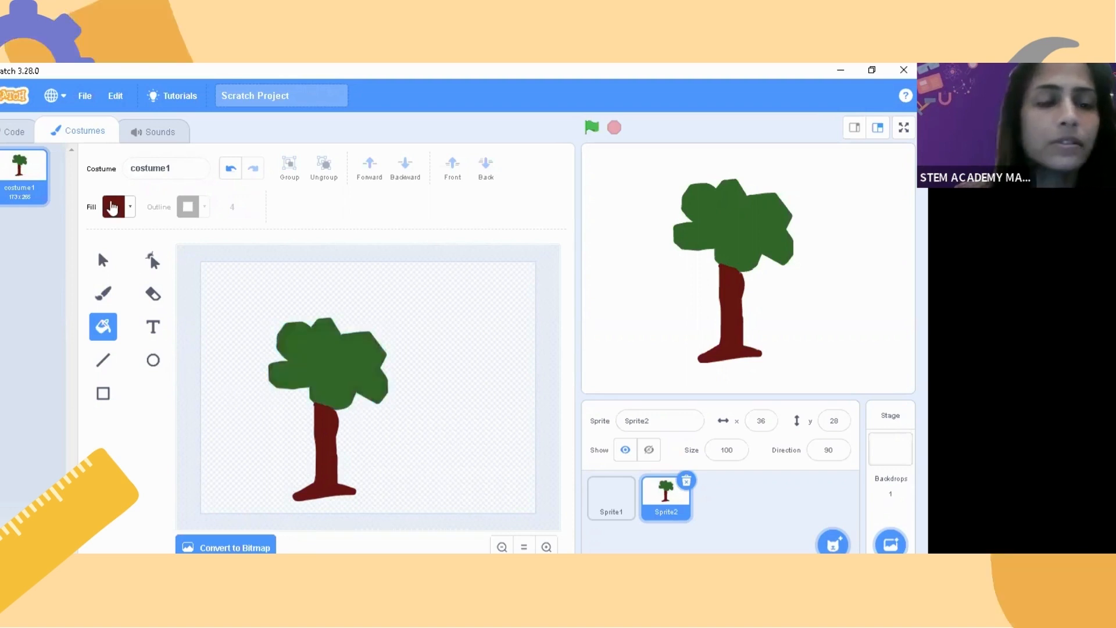
- Set the fill to bright red with color 100, saturation 99 and brightness 100
click(113, 207)
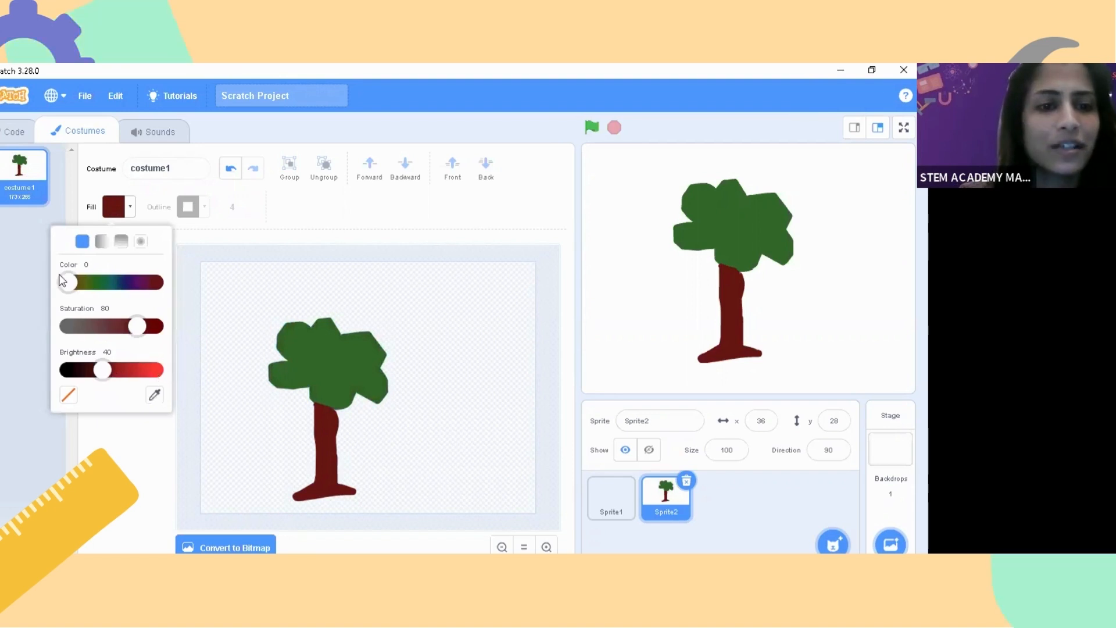
click(157, 370)
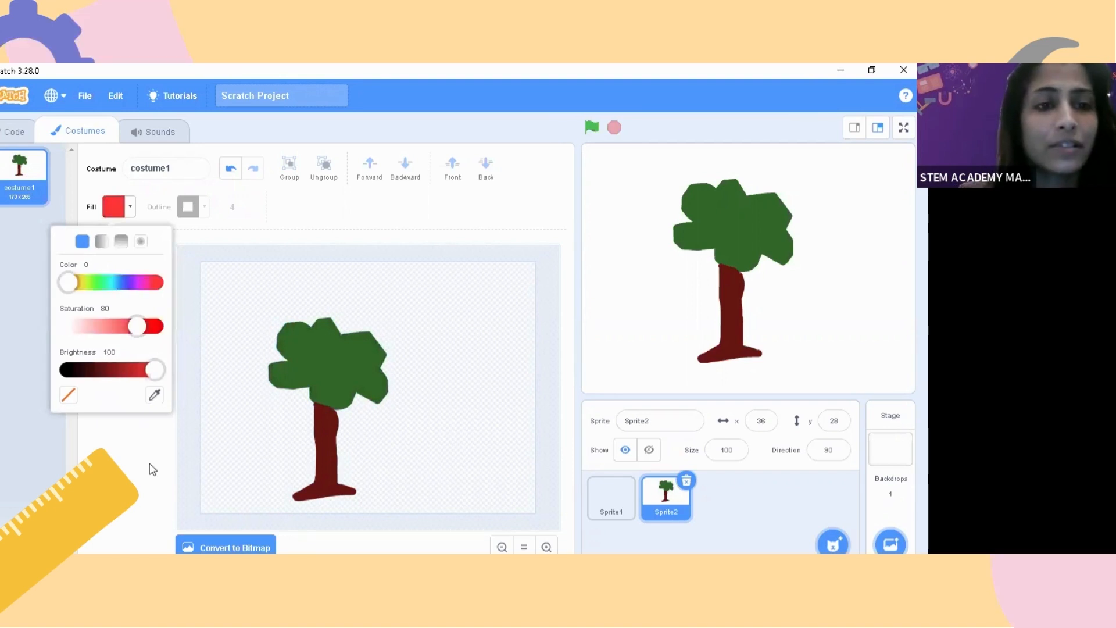
click(156, 283)
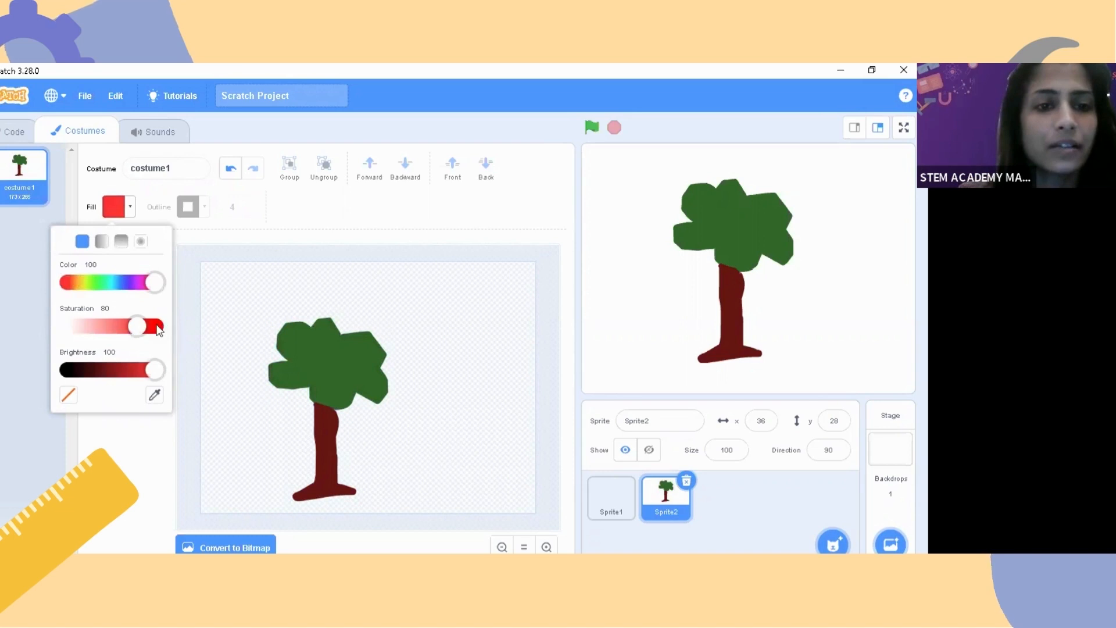
click(158, 328)
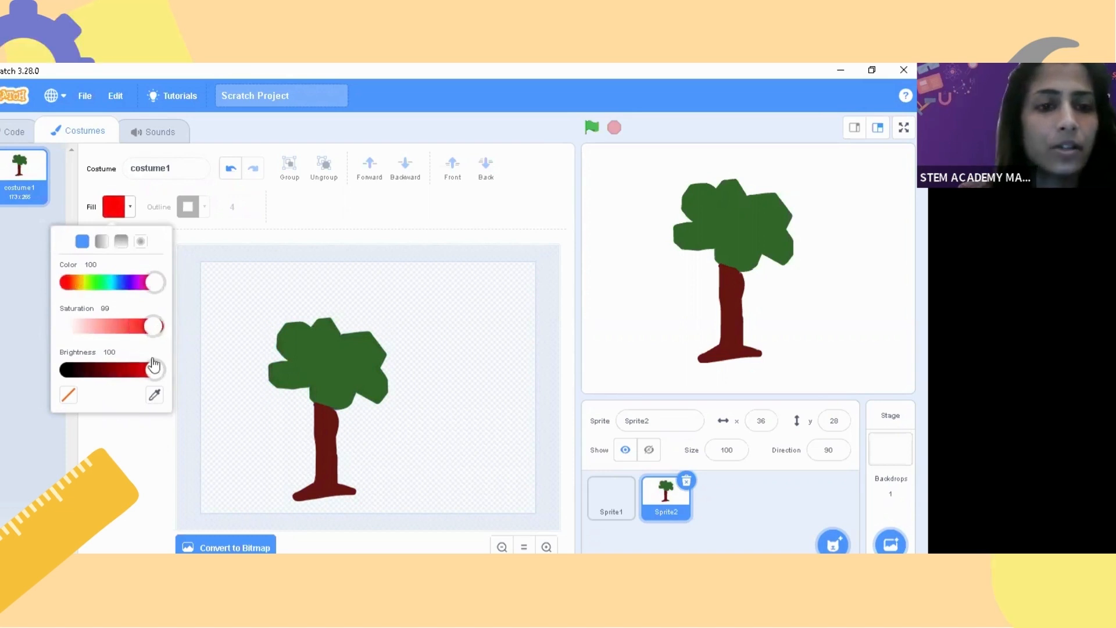
click(153, 365)
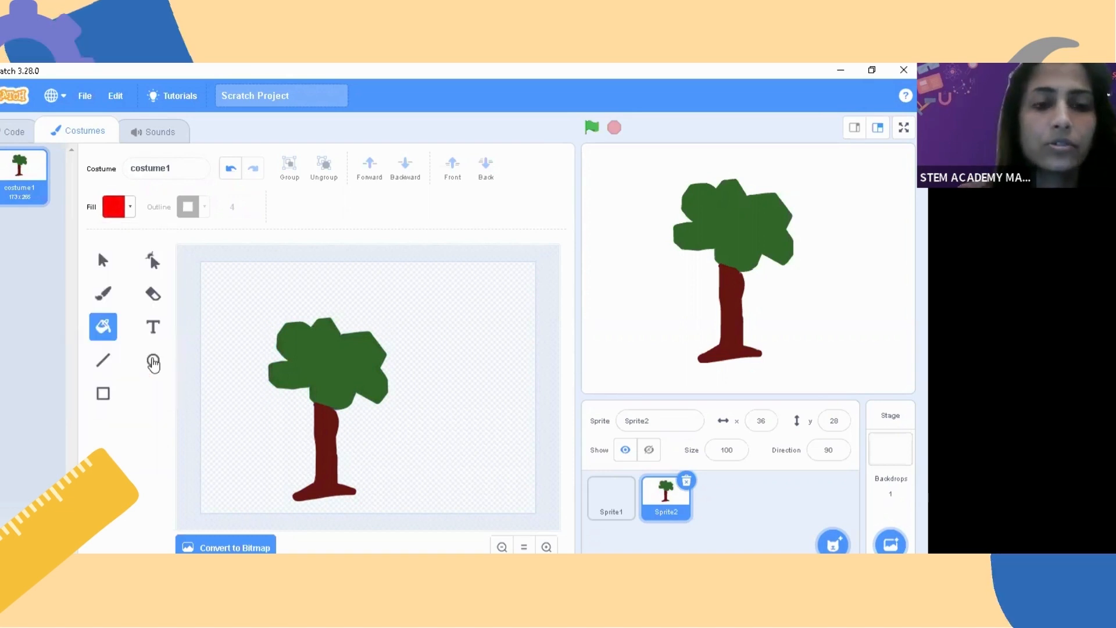
- Draw five small red circles with outline width 0, spread over the green crown as fruit
click(153, 361)
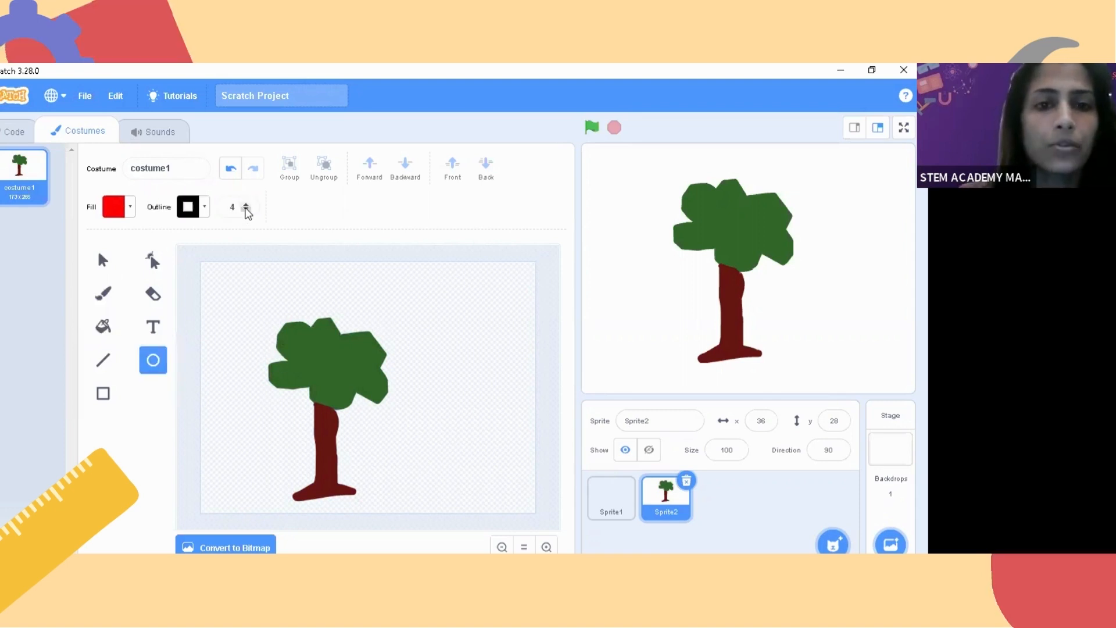
click(245, 211)
click(246, 211)
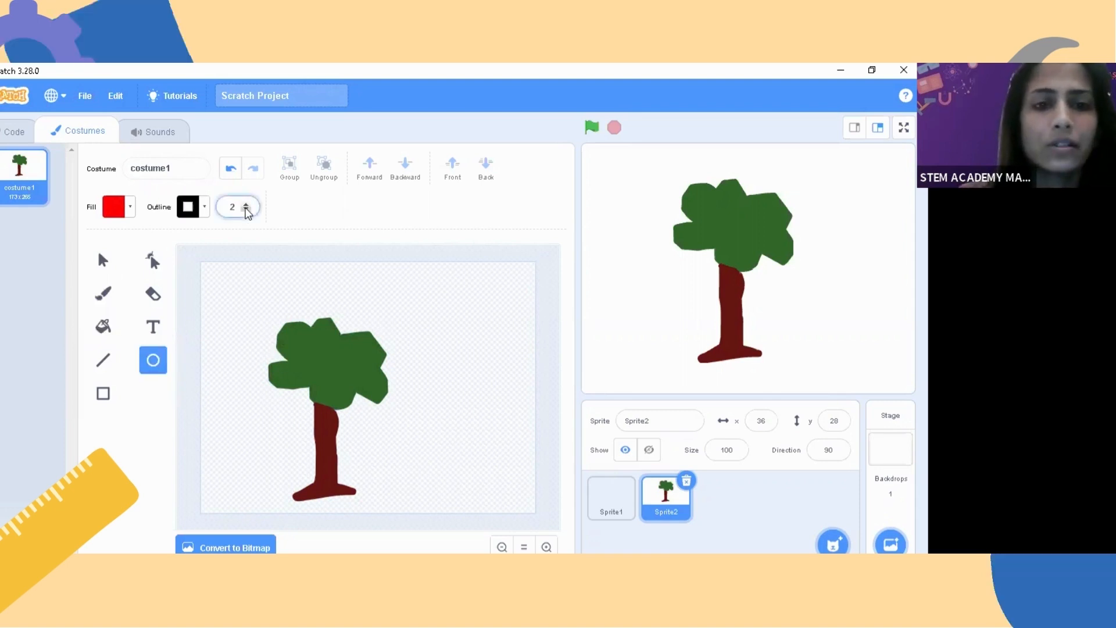
click(246, 210)
click(246, 209)
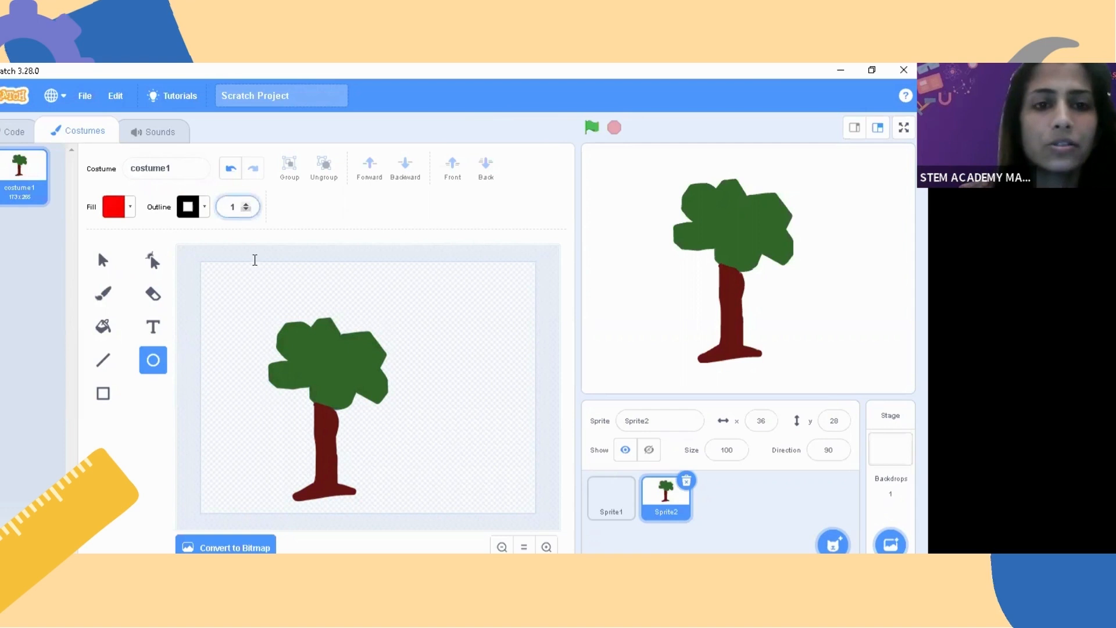
click(298, 343)
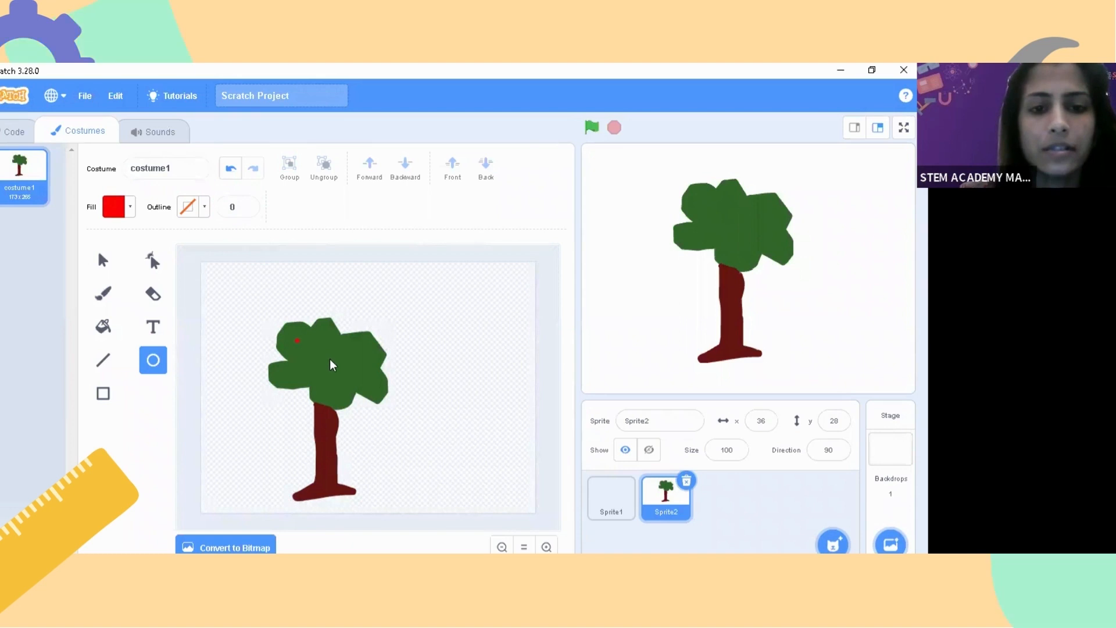
click(329, 356)
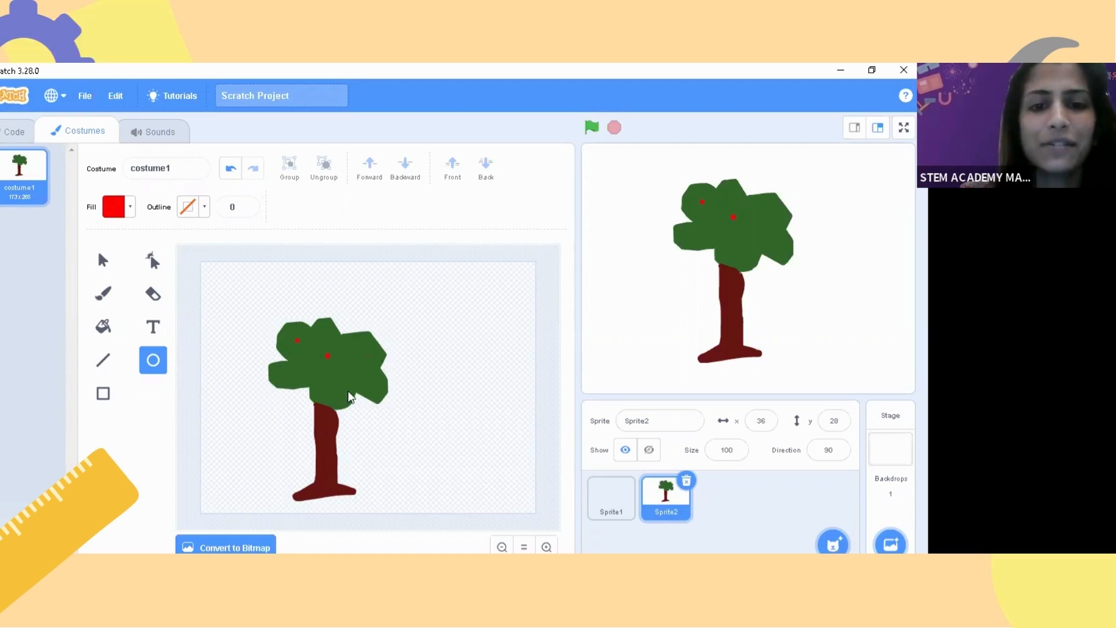
drag(336, 385, 350, 393)
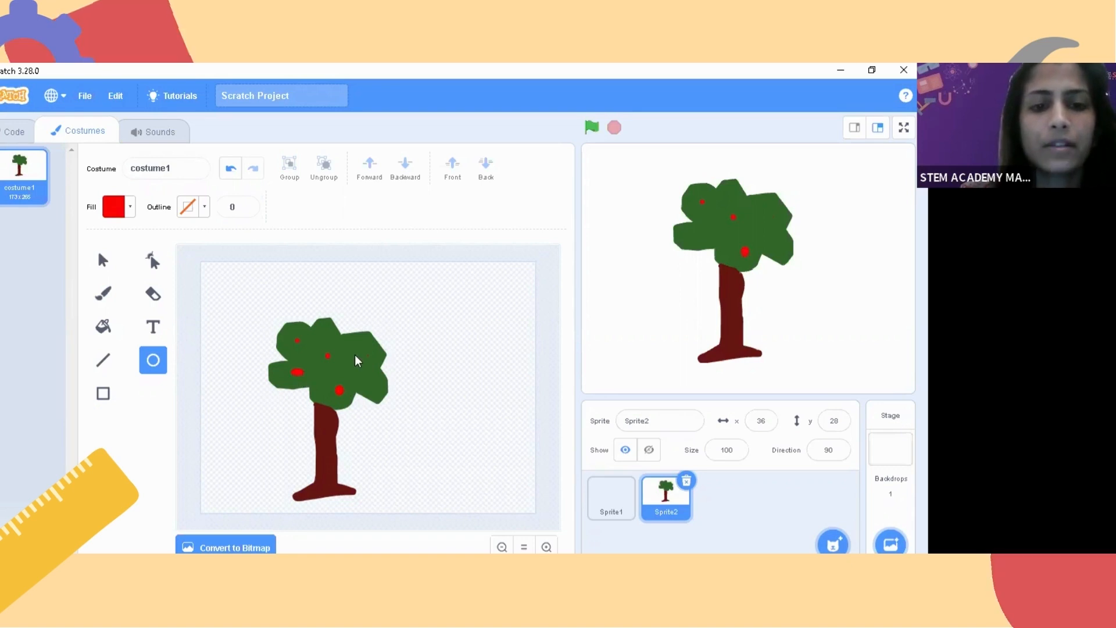
drag(349, 351, 358, 358)
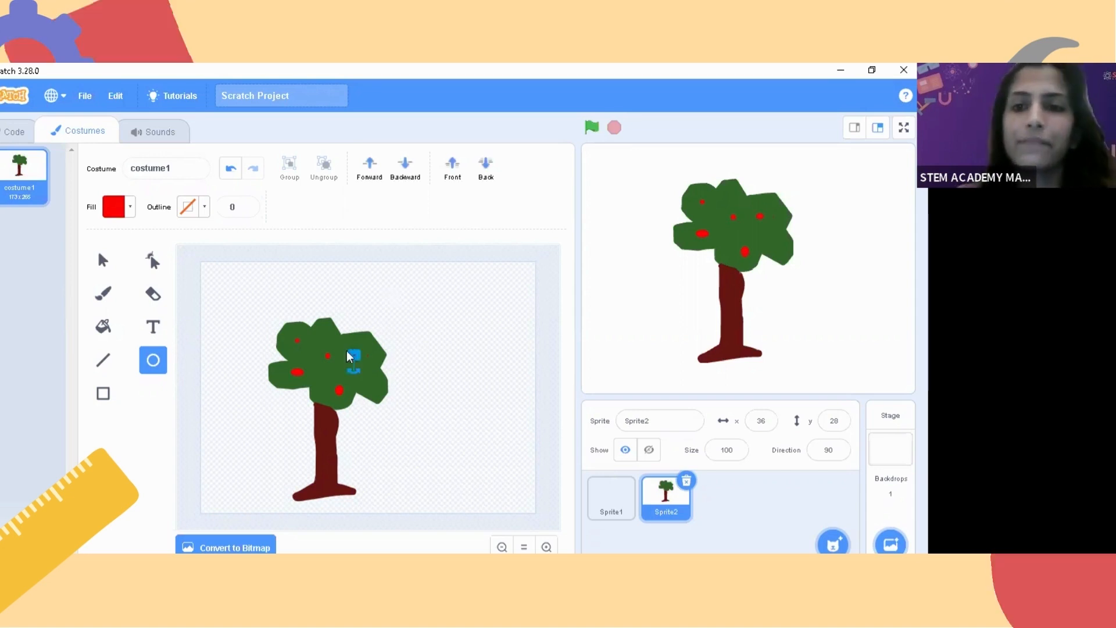
click(347, 351)
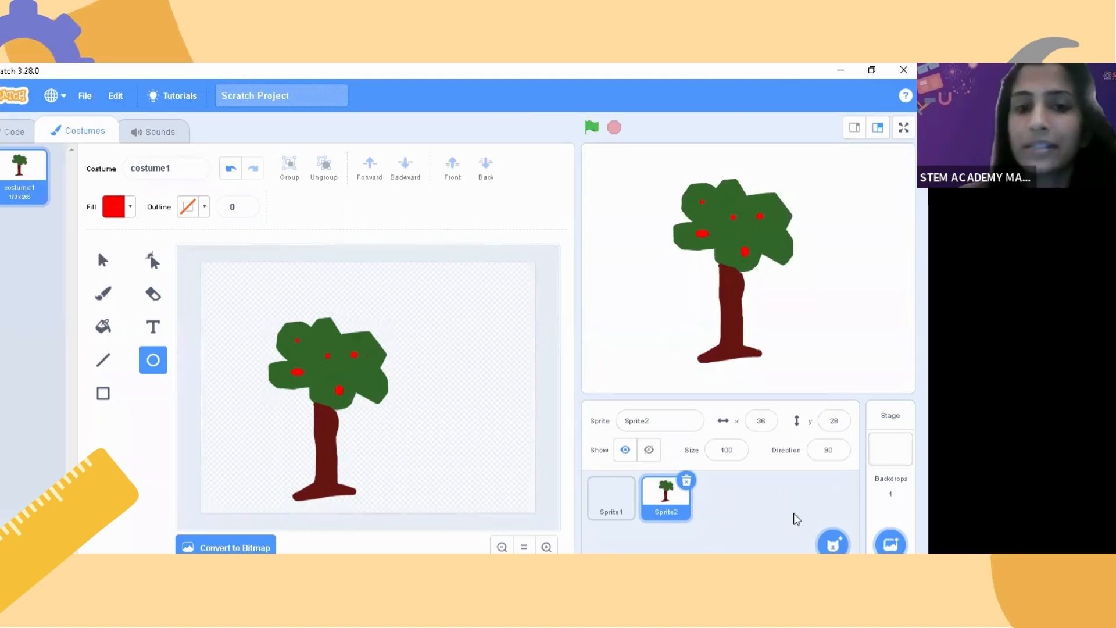
- In a new painted sprite, draw a cyan circle near the canvas centre with fill color 49, saturation 98 and brightness 100
mouse_move(833, 544)
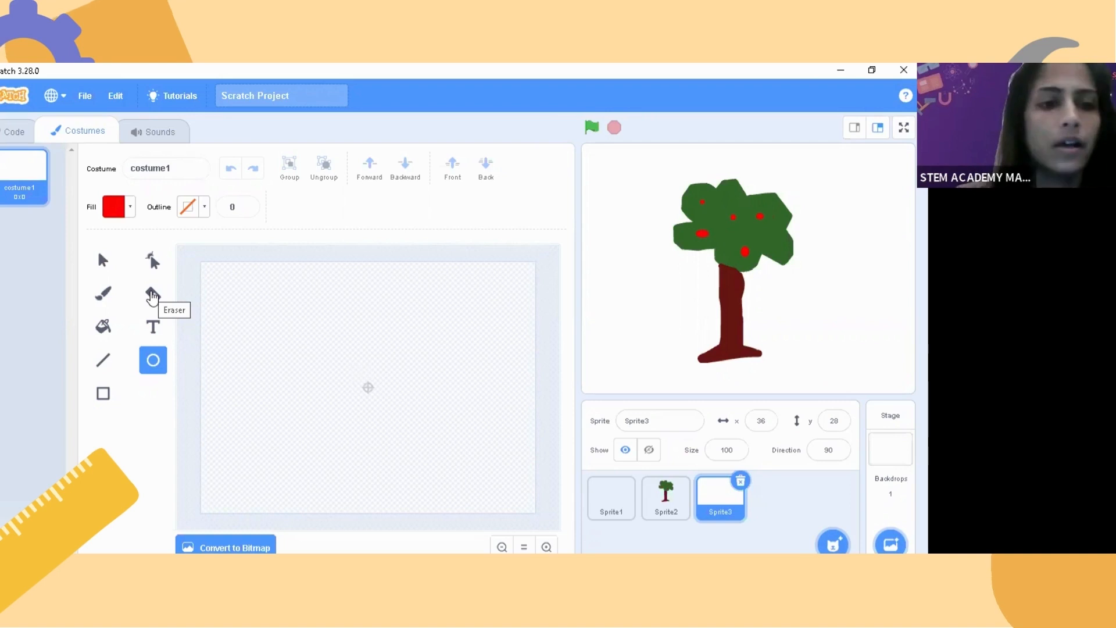
click(115, 208)
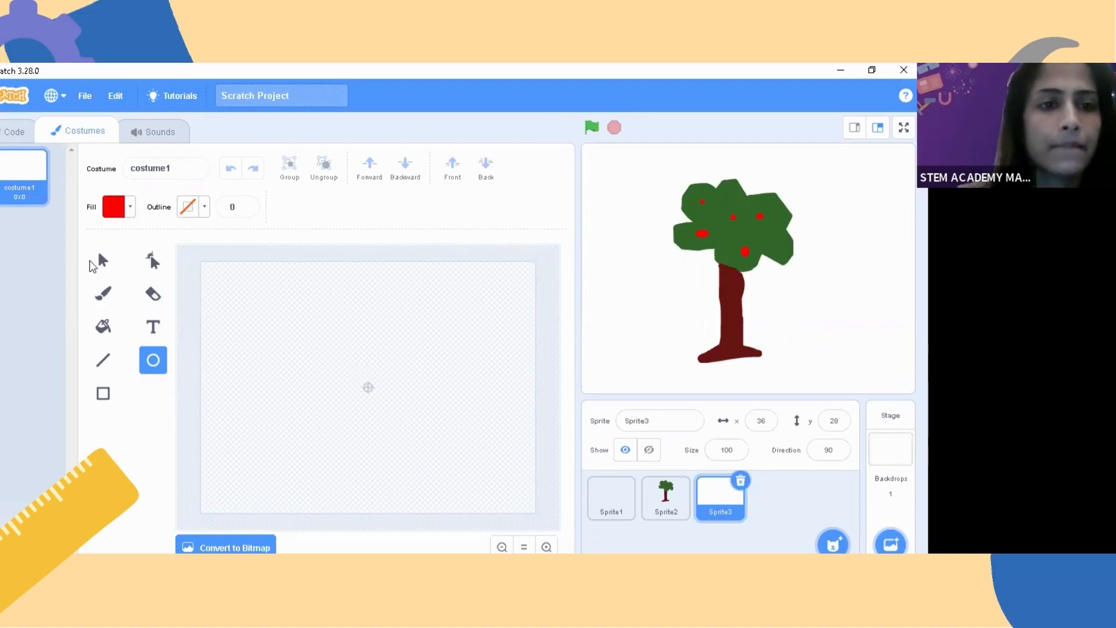
drag(71, 283, 114, 282)
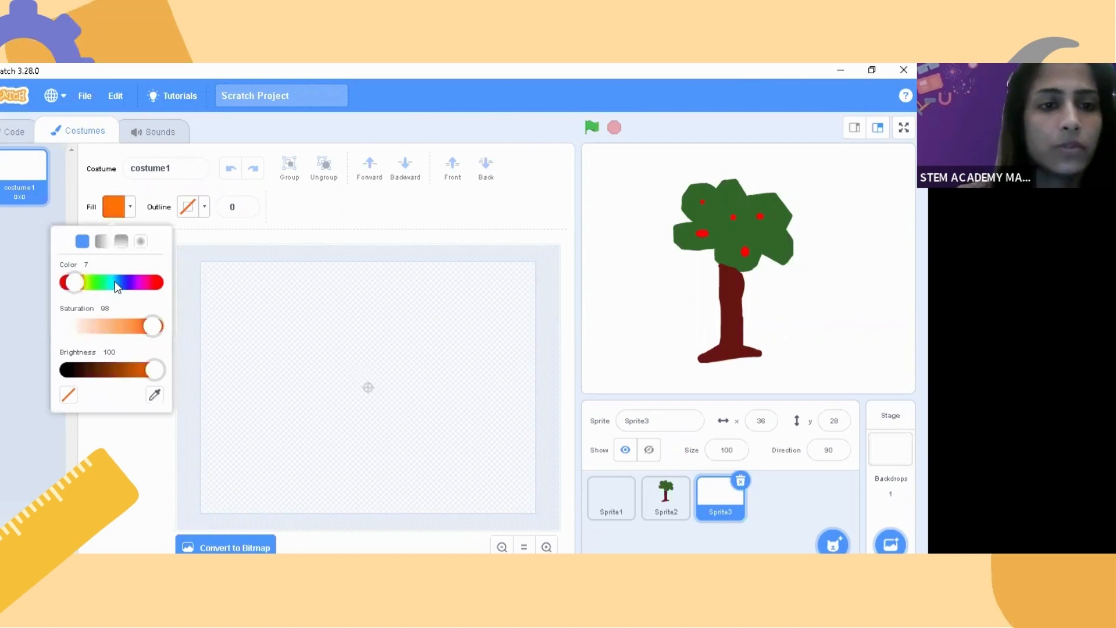
click(114, 282)
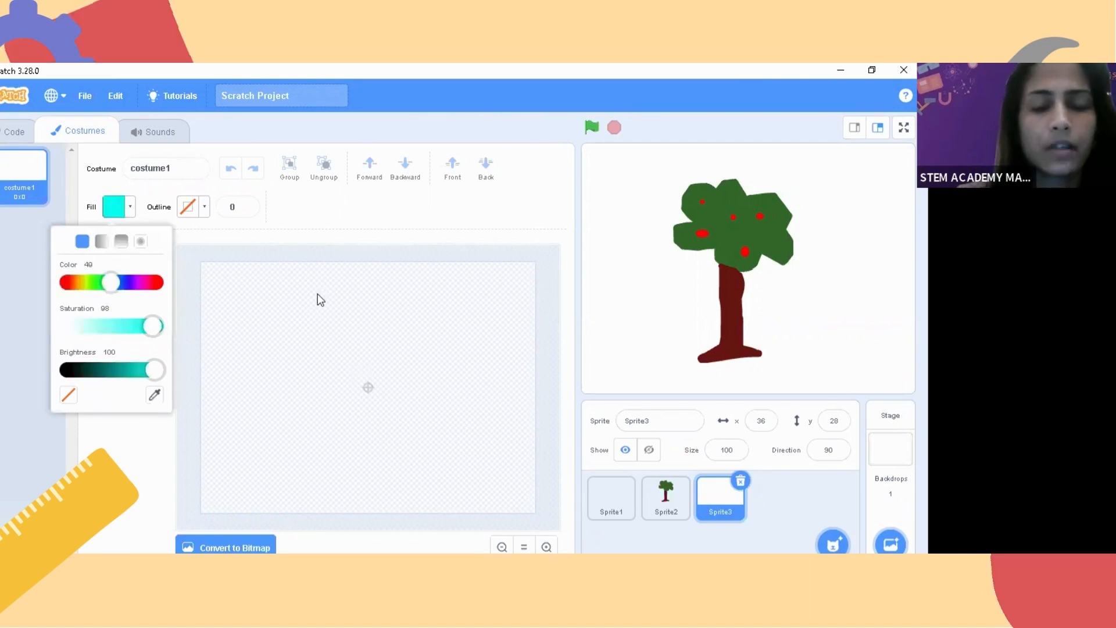
click(357, 331)
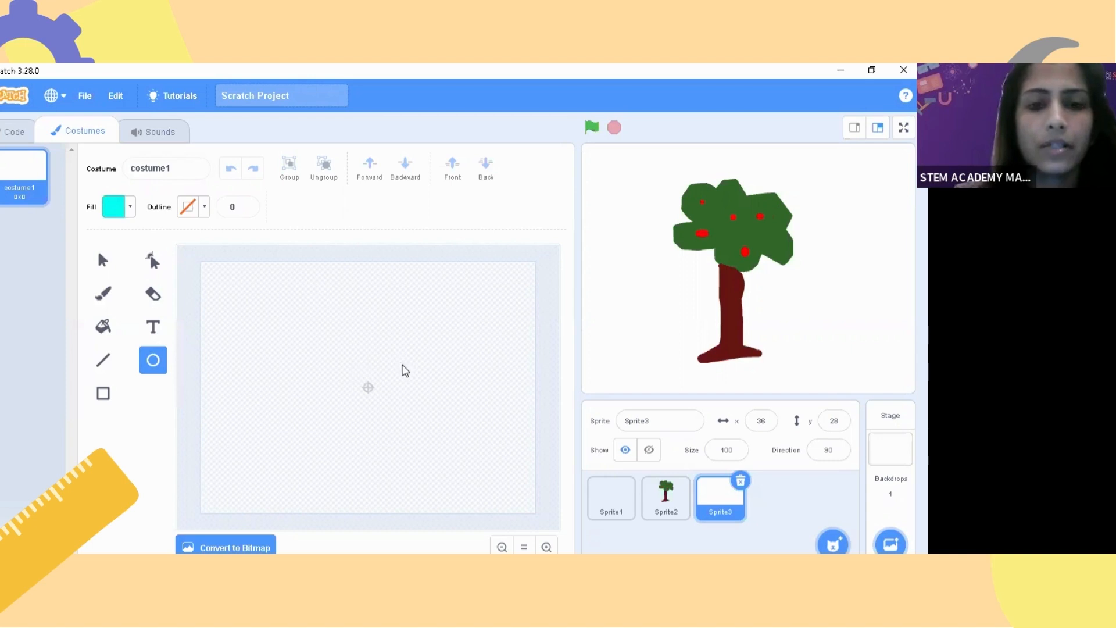
drag(401, 363, 354, 325)
drag(423, 395, 425, 399)
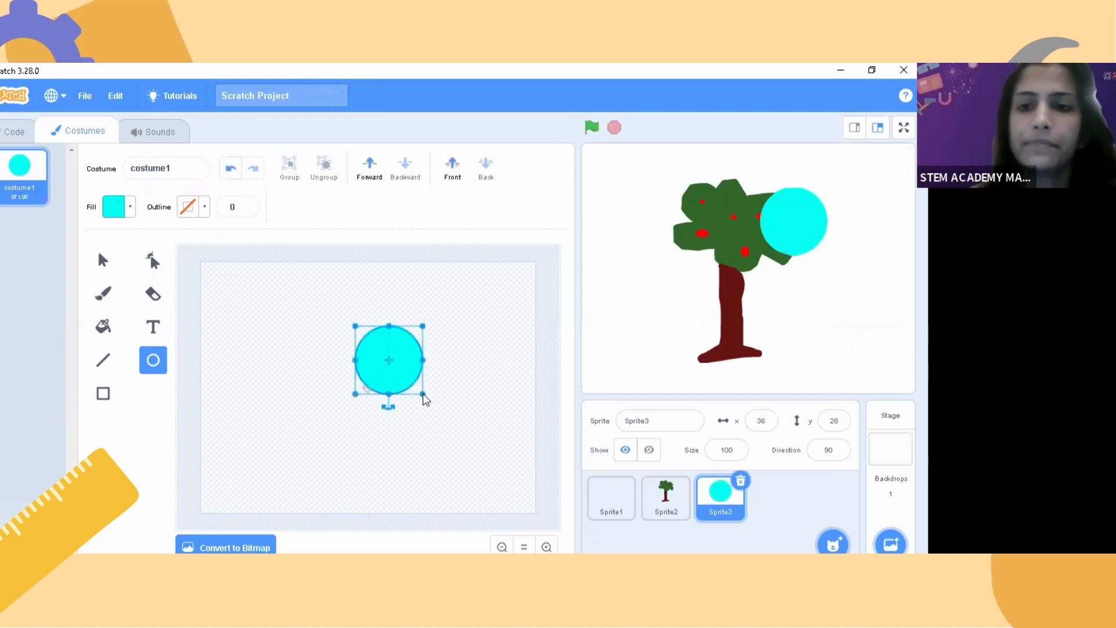
- Delete the tree sprite, and move the cyan circle to the upper-left area of the canvas
click(657, 494)
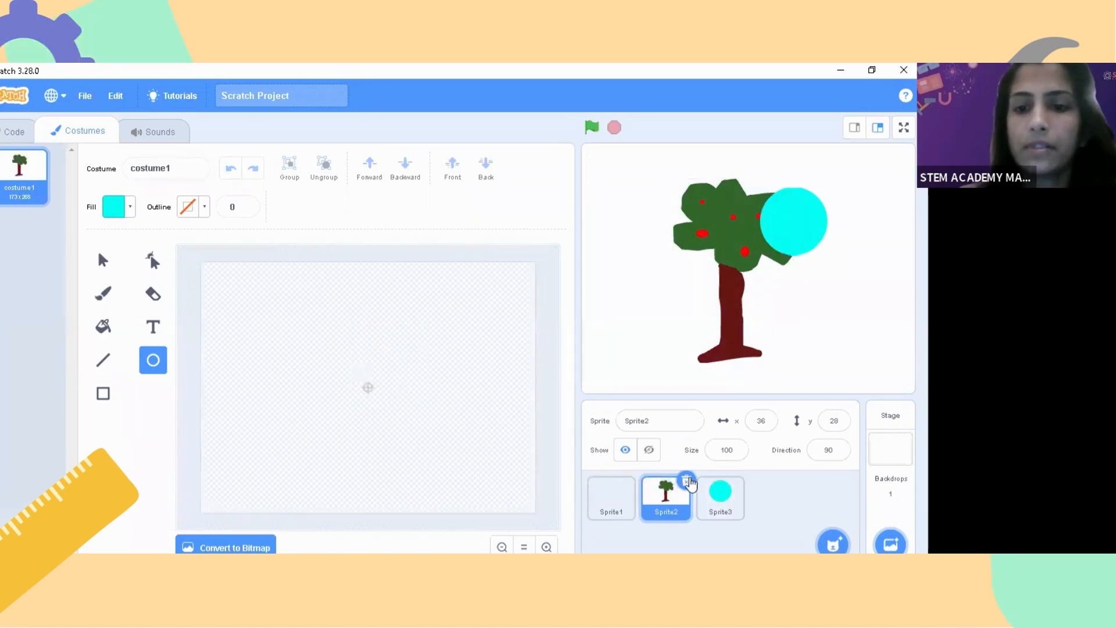
click(687, 481)
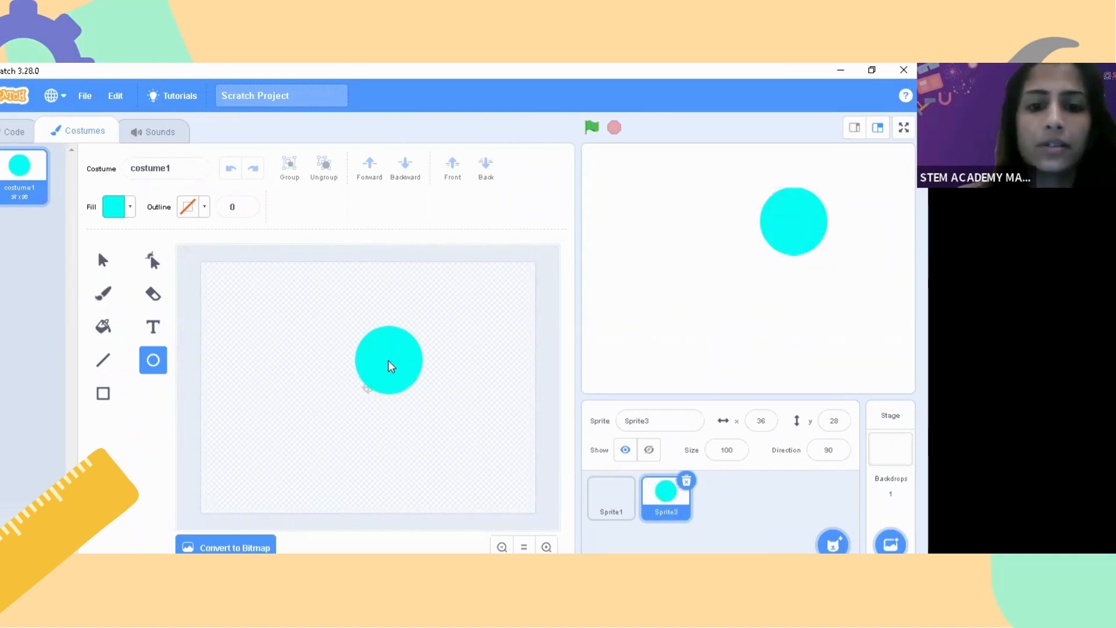
click(105, 263)
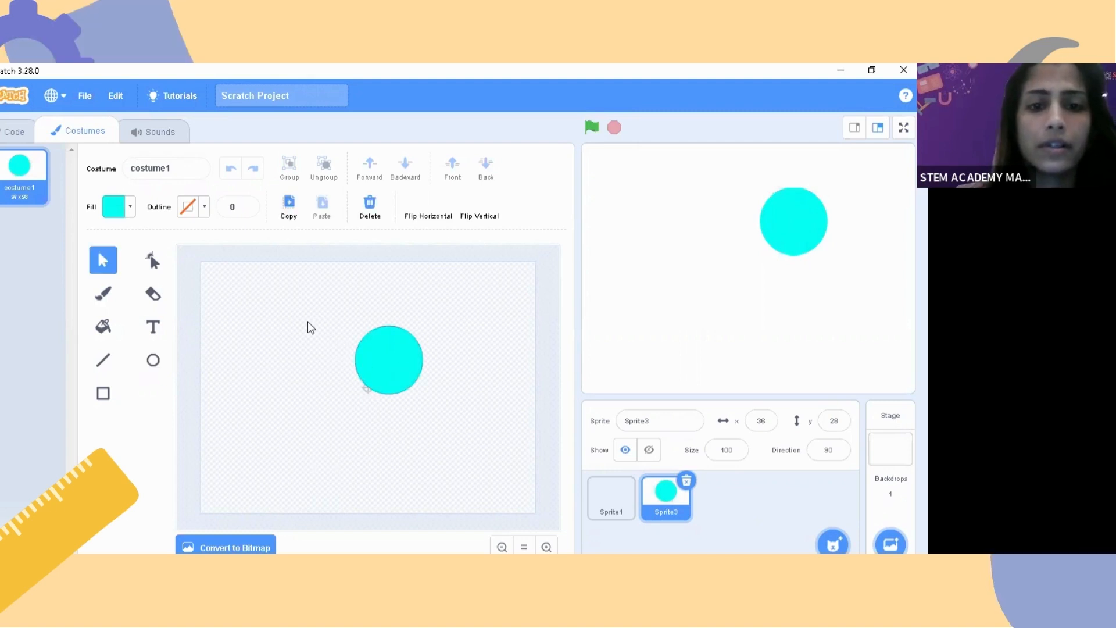
drag(378, 355, 287, 313)
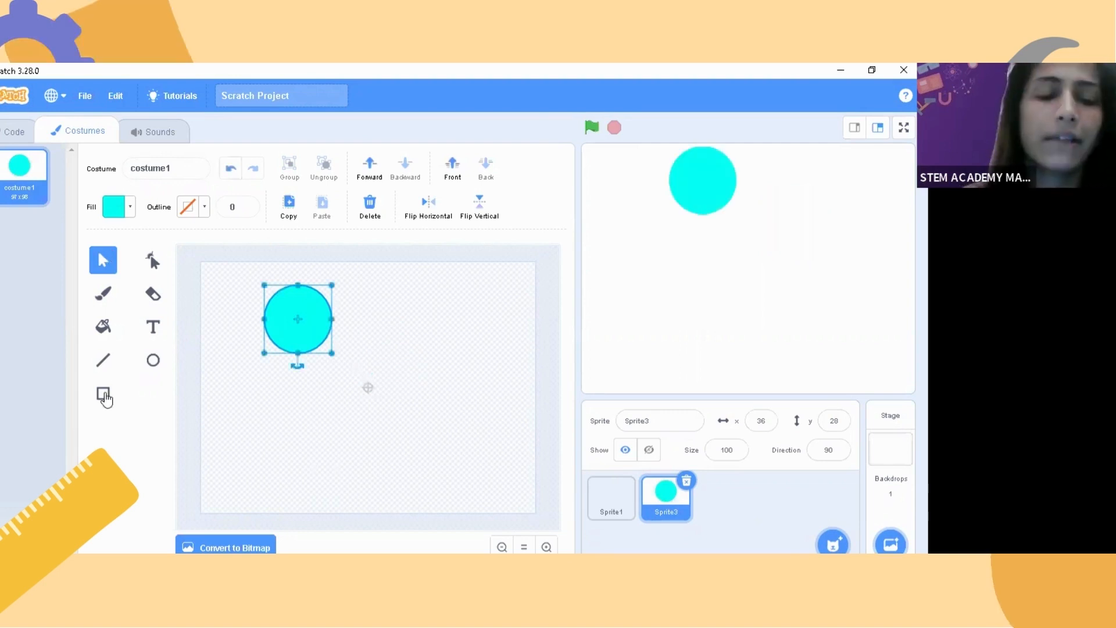
- Draw a tall, narrow cyan rectangle on the canvas to the right of the circle as the figure's body
click(105, 397)
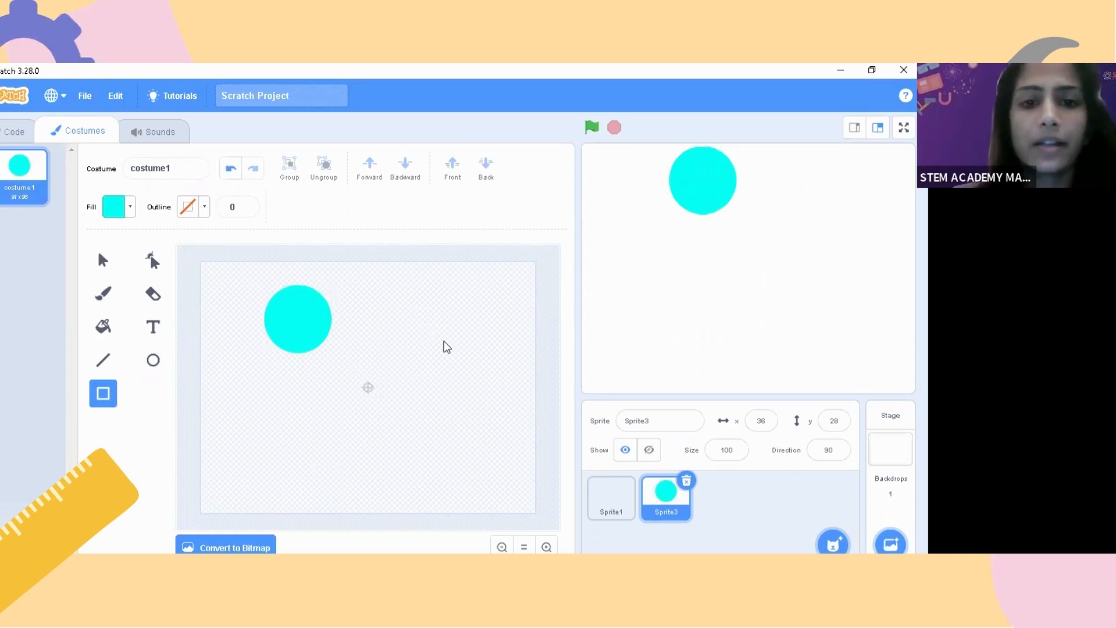
drag(420, 311, 456, 362)
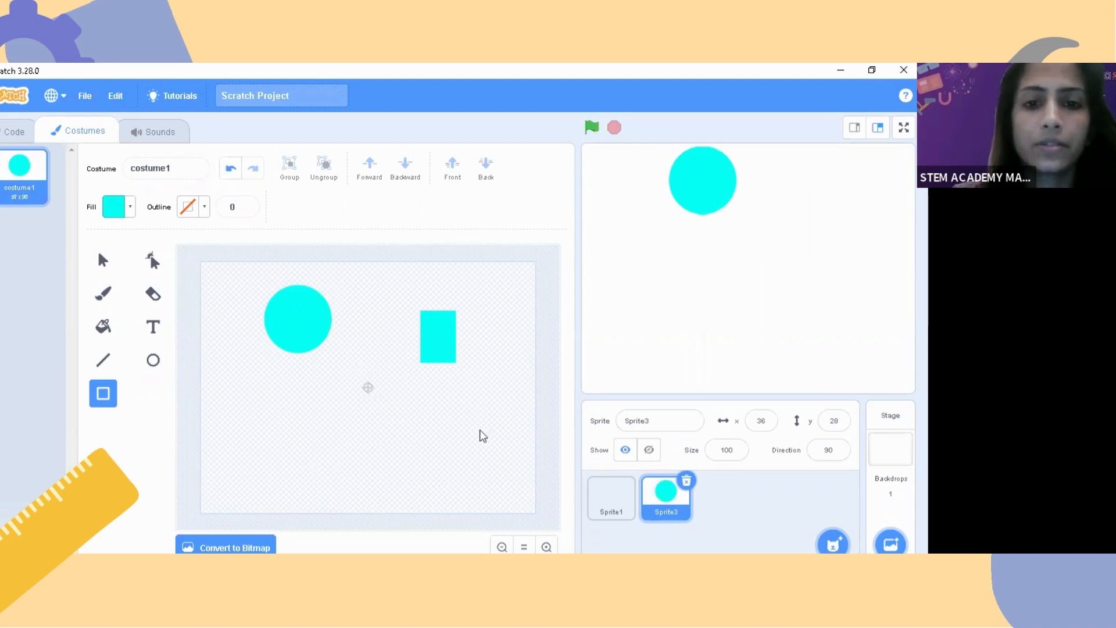
drag(480, 431, 481, 435)
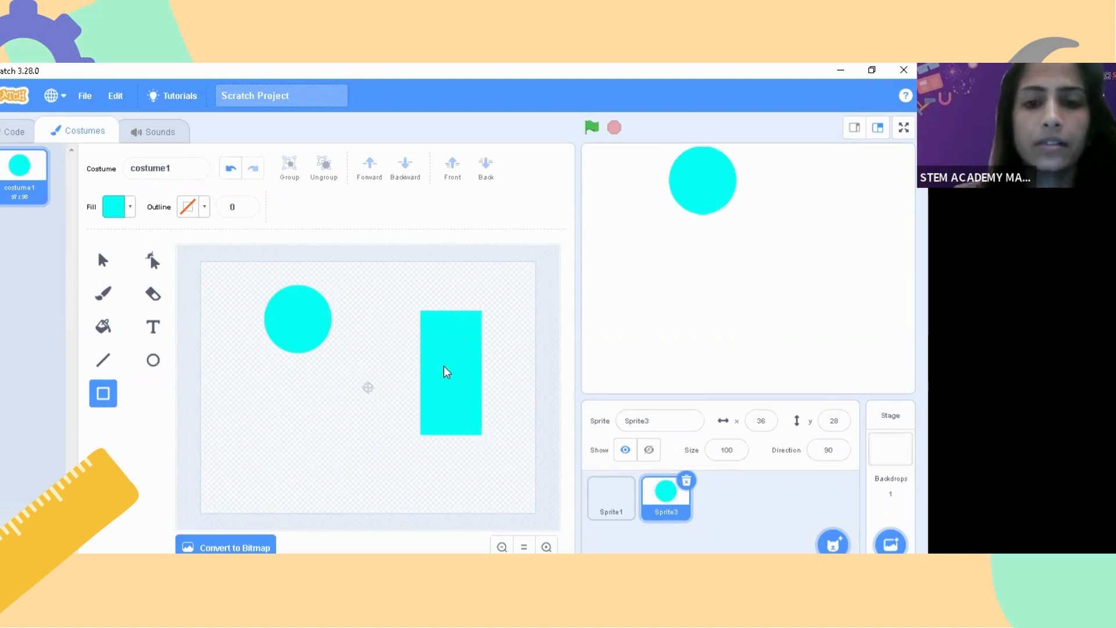
- Recolor the rectangle magenta with color 86, and place it directly beneath the circle
click(116, 208)
drag(119, 285, 143, 283)
click(143, 283)
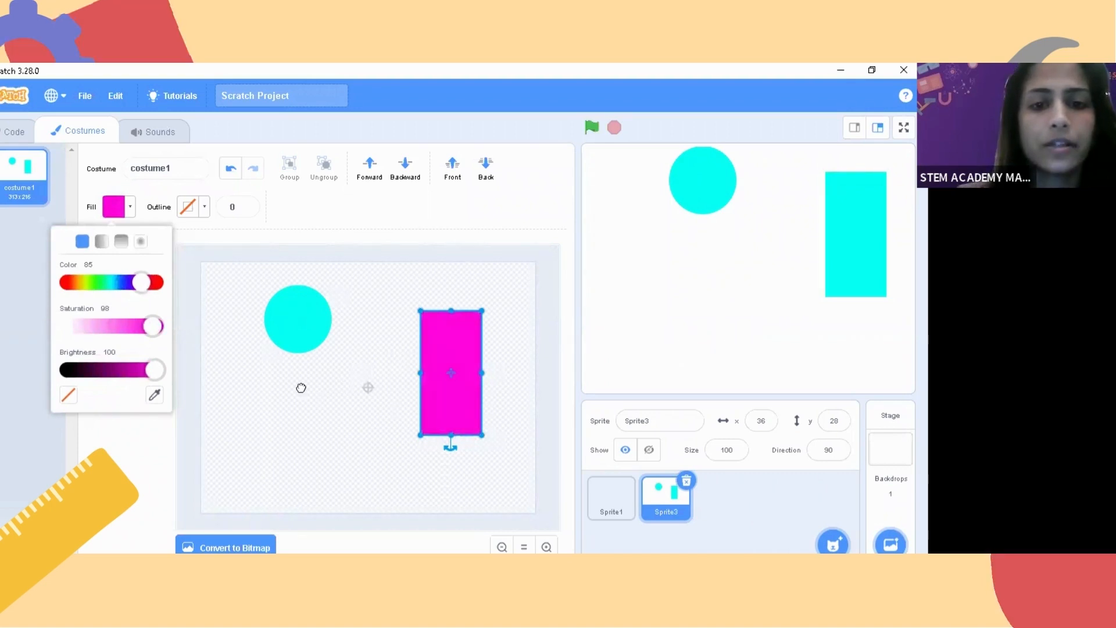
drag(297, 384, 294, 383)
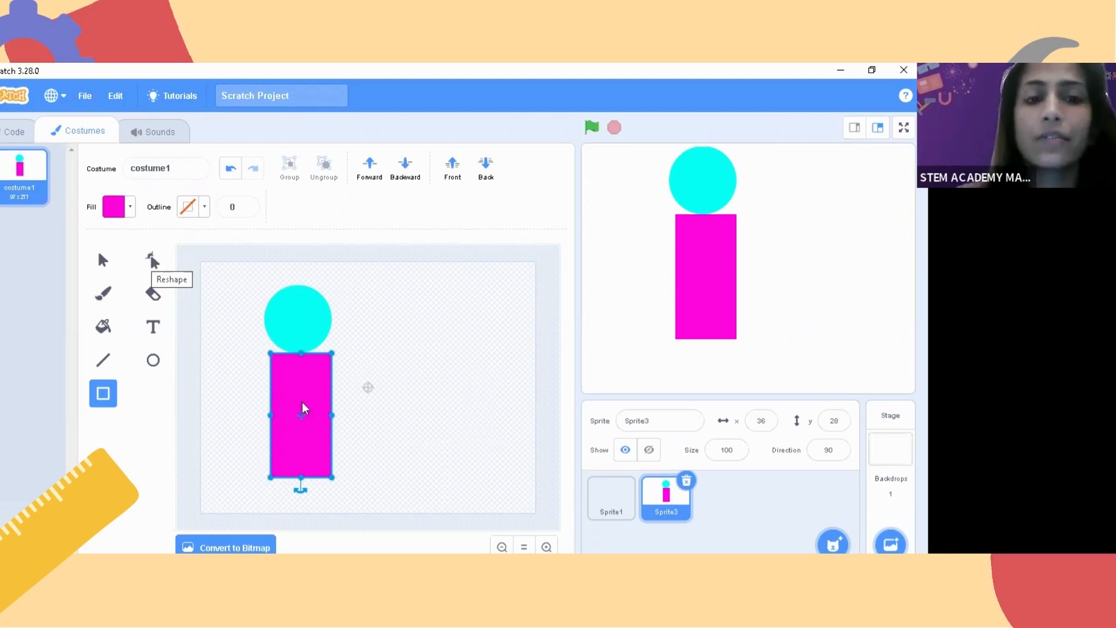
- Reshape the bottom edge of the magenta rectangle into a tall notch that separates two legs
click(153, 262)
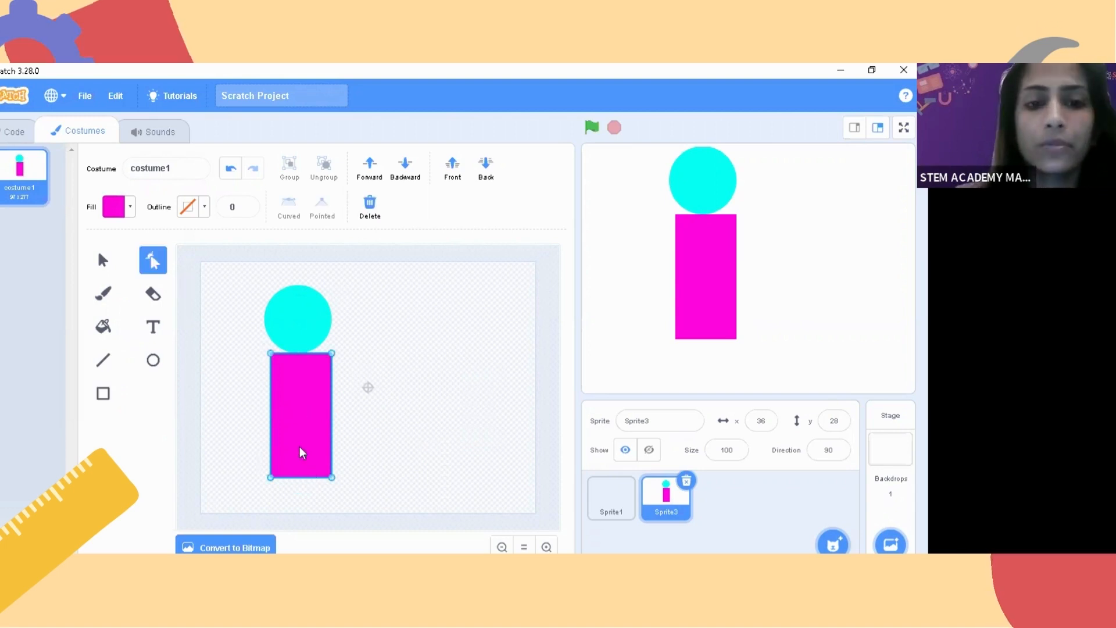
click(303, 477)
drag(303, 466, 304, 454)
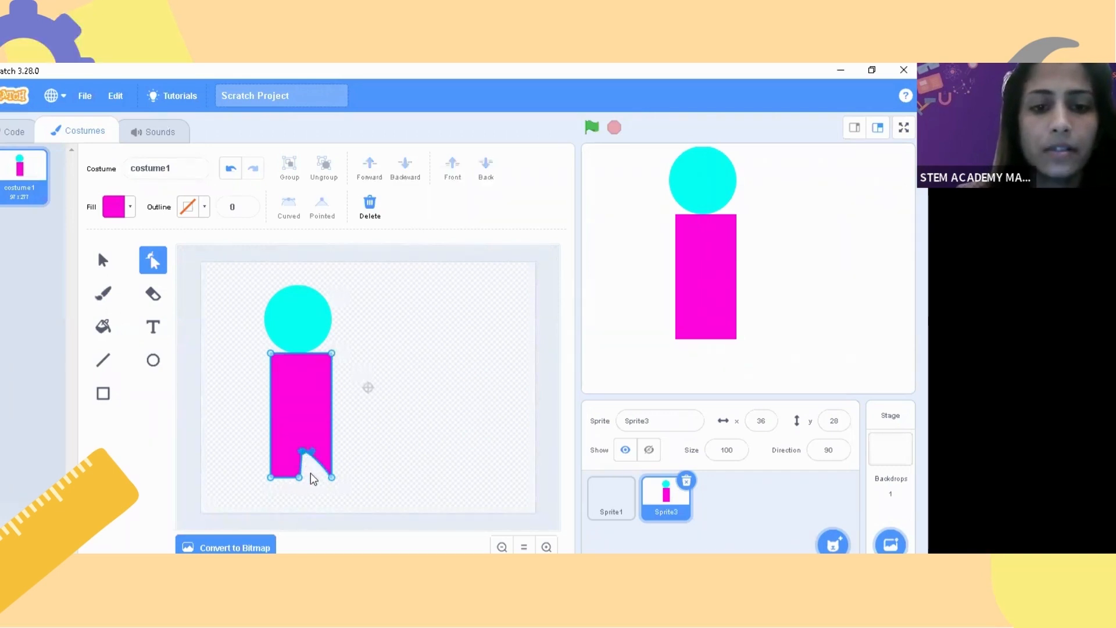
key(ctrl+z)
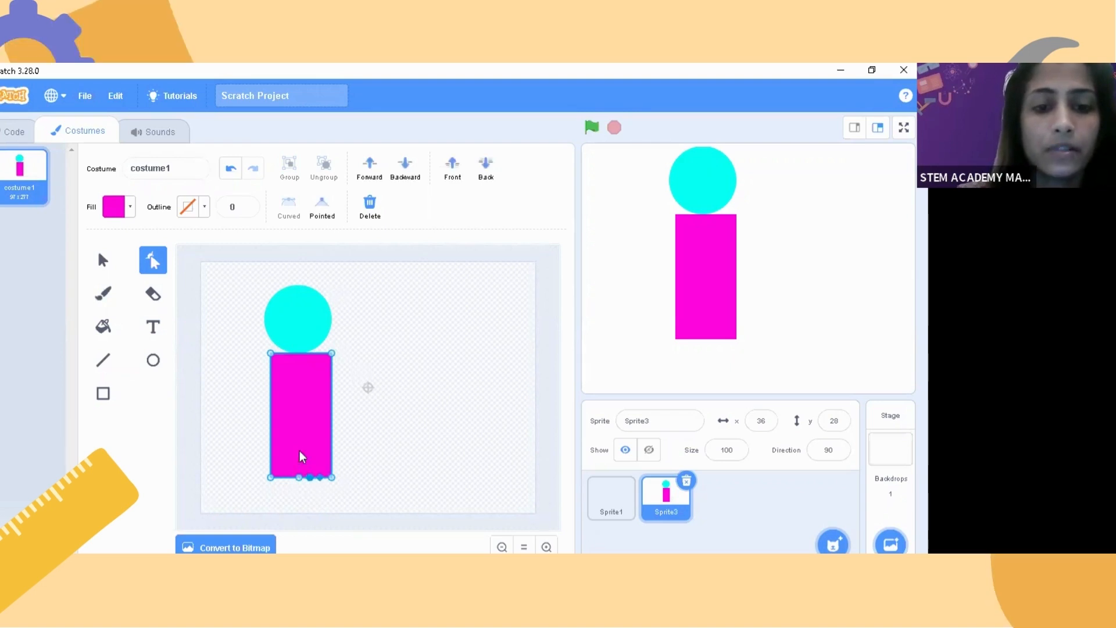
drag(299, 451, 309, 430)
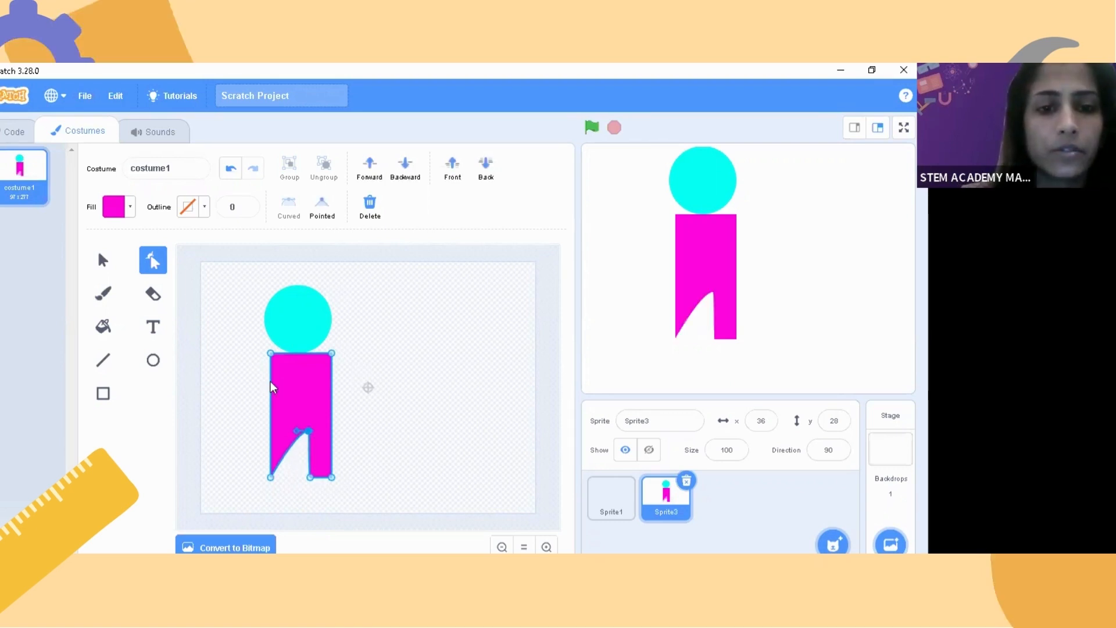
- Reshape both long sides of the magenta body inward to form a narrow waist below the shoulders
drag(270, 387, 285, 379)
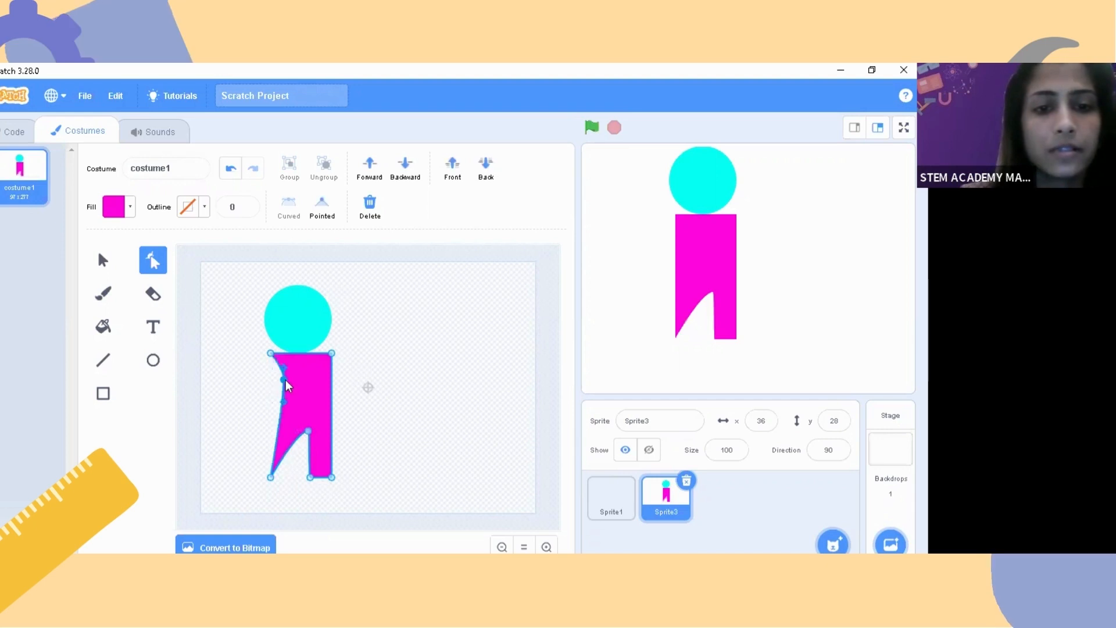
click(332, 387)
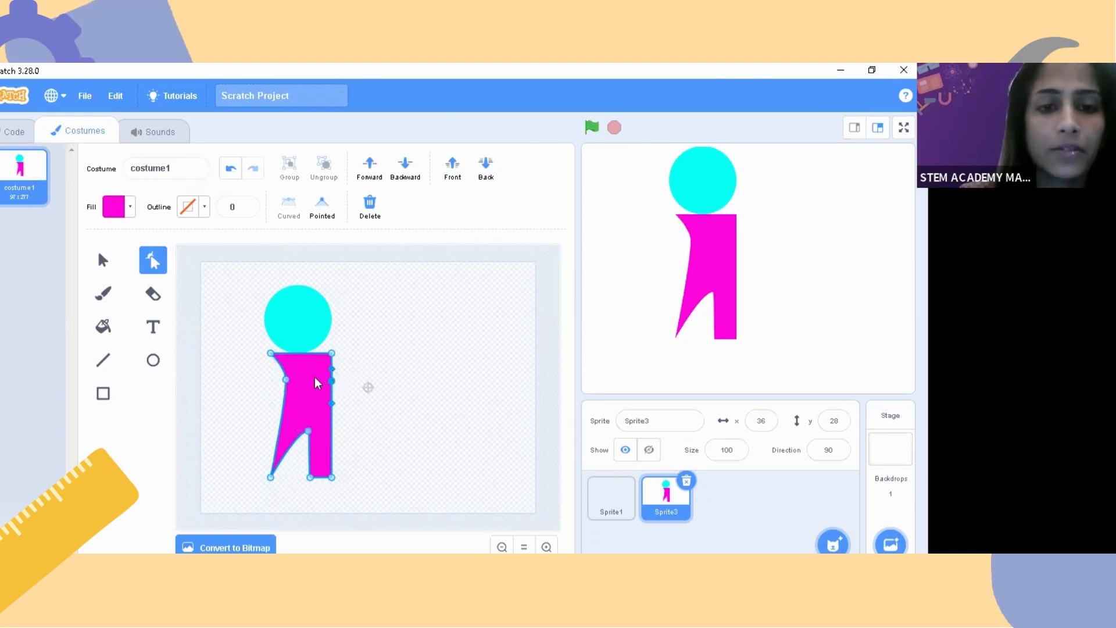
drag(315, 378, 315, 378)
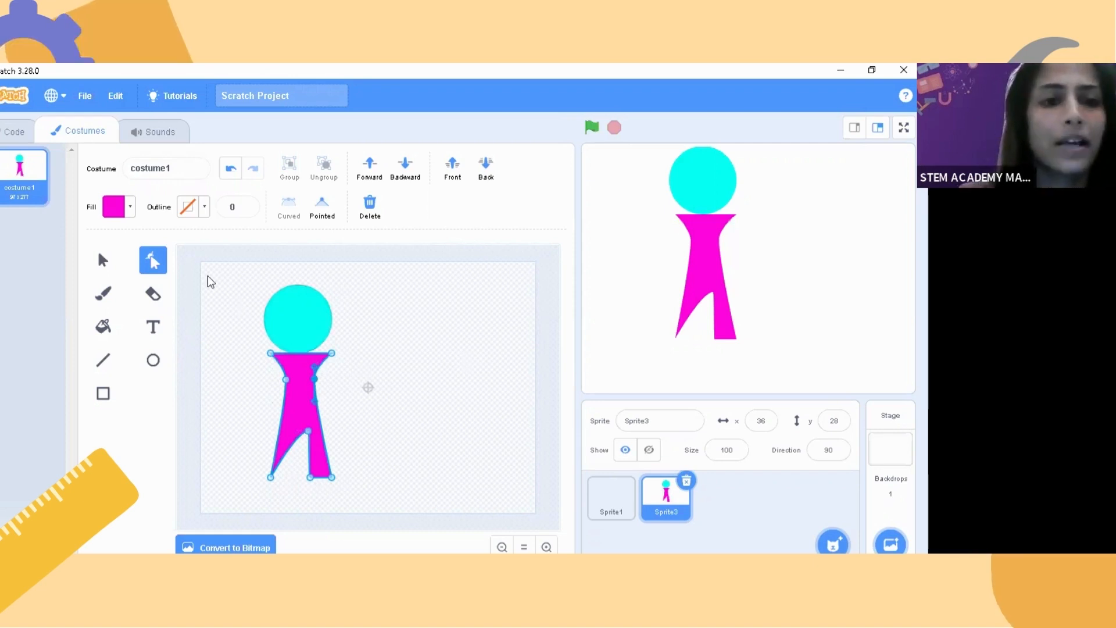
- Draw two small black circles as eyes on the cyan head, using a fill brightness of 0
click(153, 360)
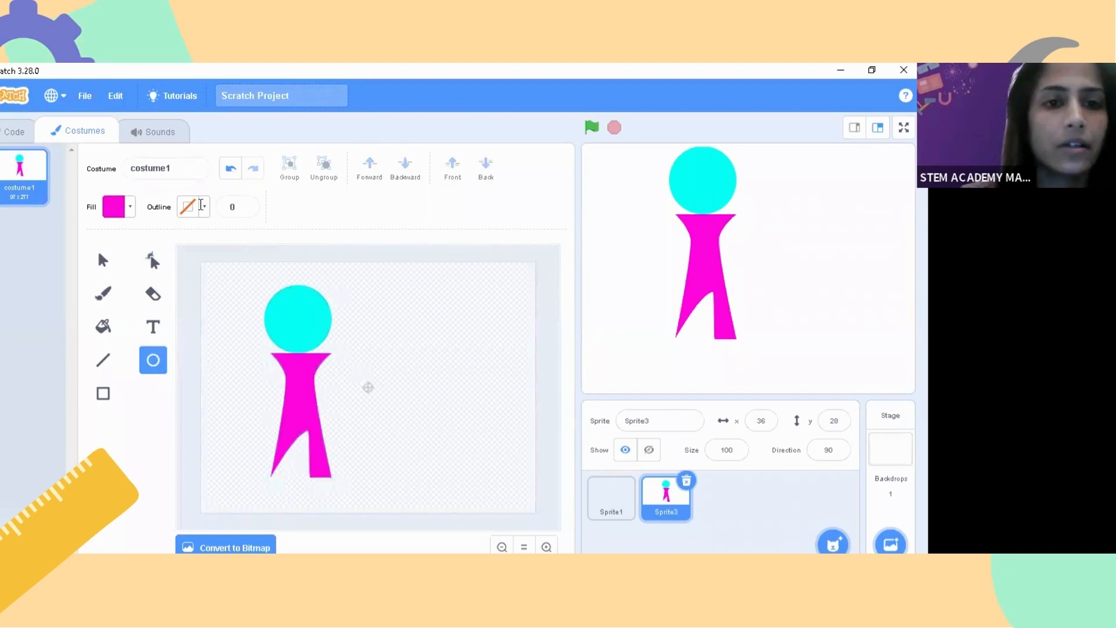
click(117, 208)
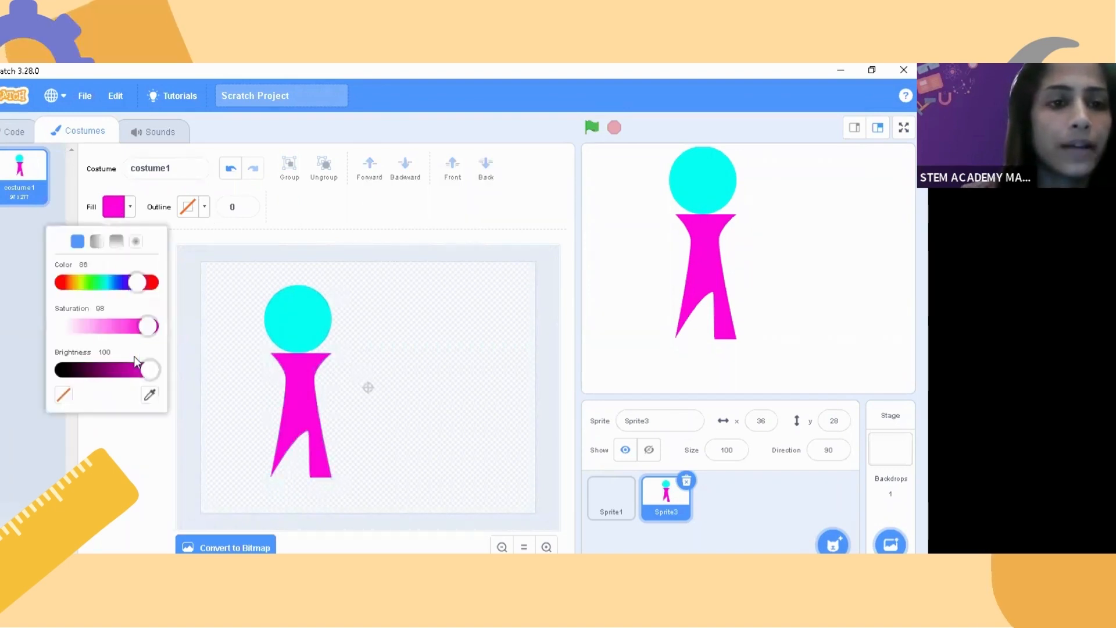
click(60, 370)
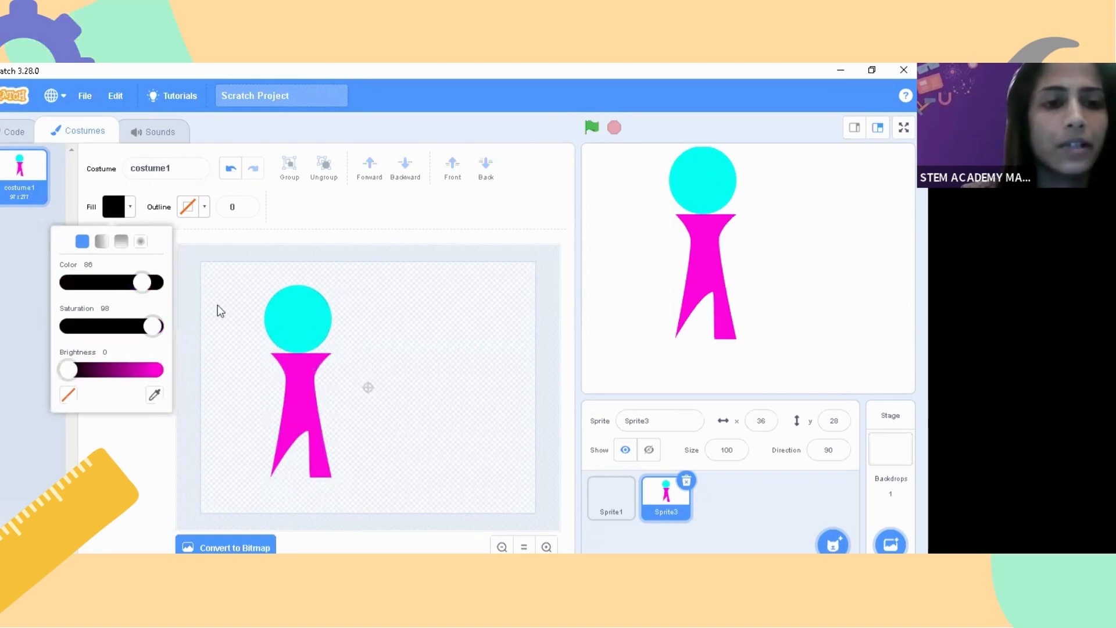
click(280, 302)
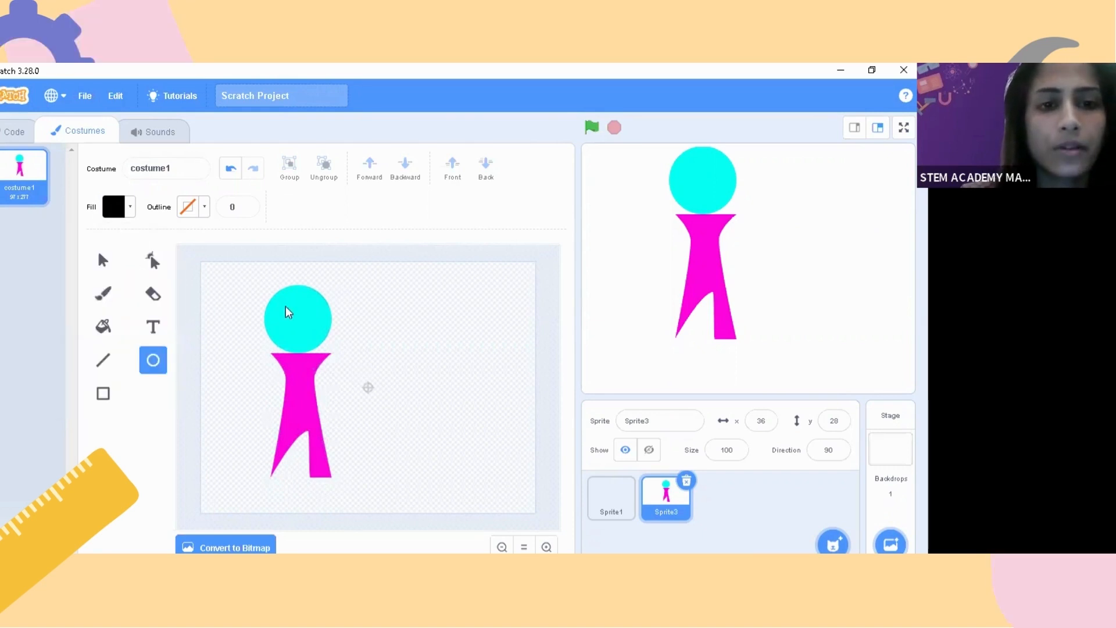
drag(280, 303, 313, 307)
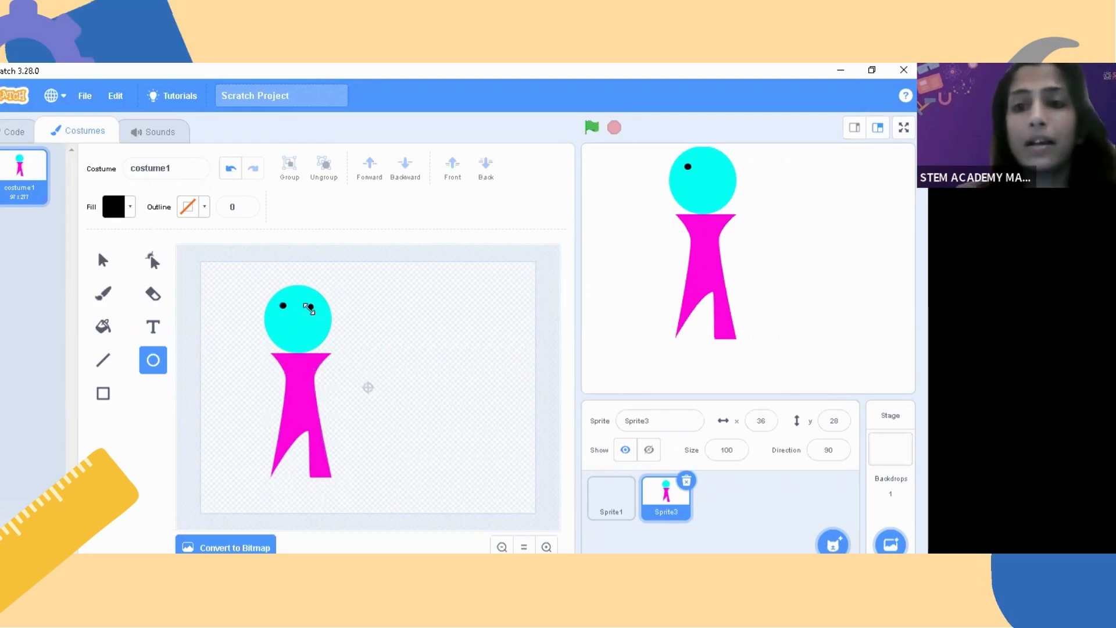
click(387, 300)
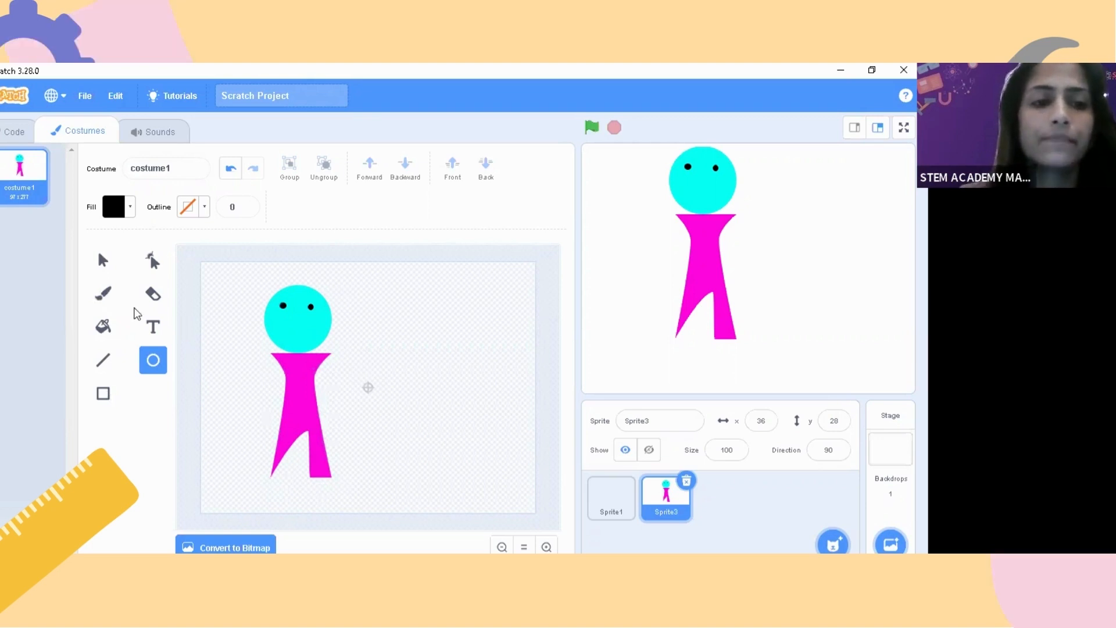
- Paint a curved black smile below the eyes with the Brush at size 13
click(103, 294)
click(284, 327)
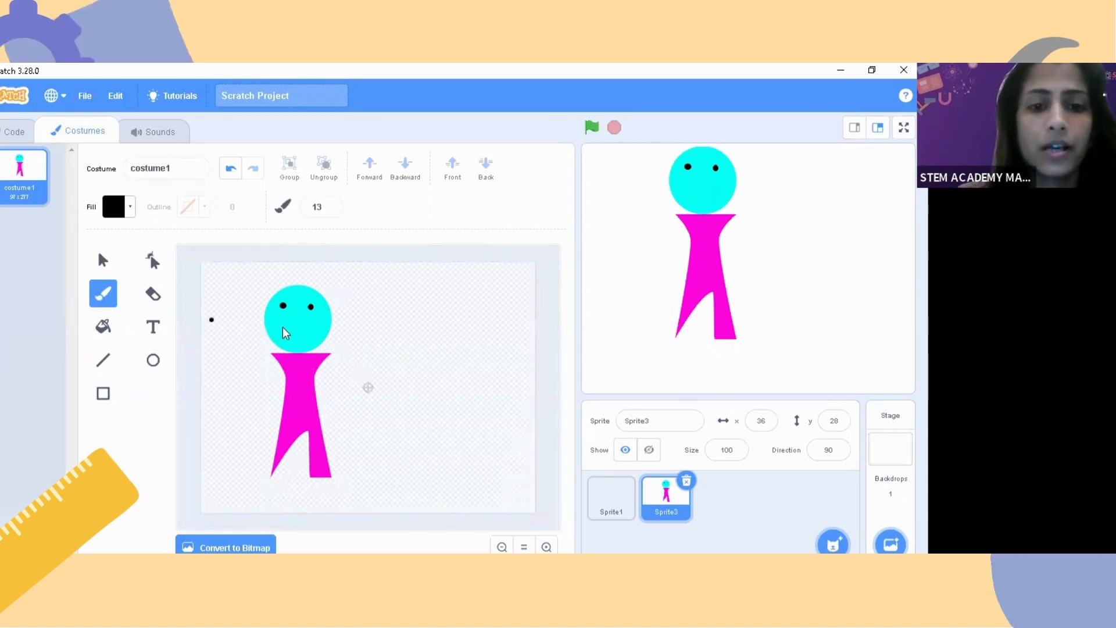
drag(311, 336, 315, 333)
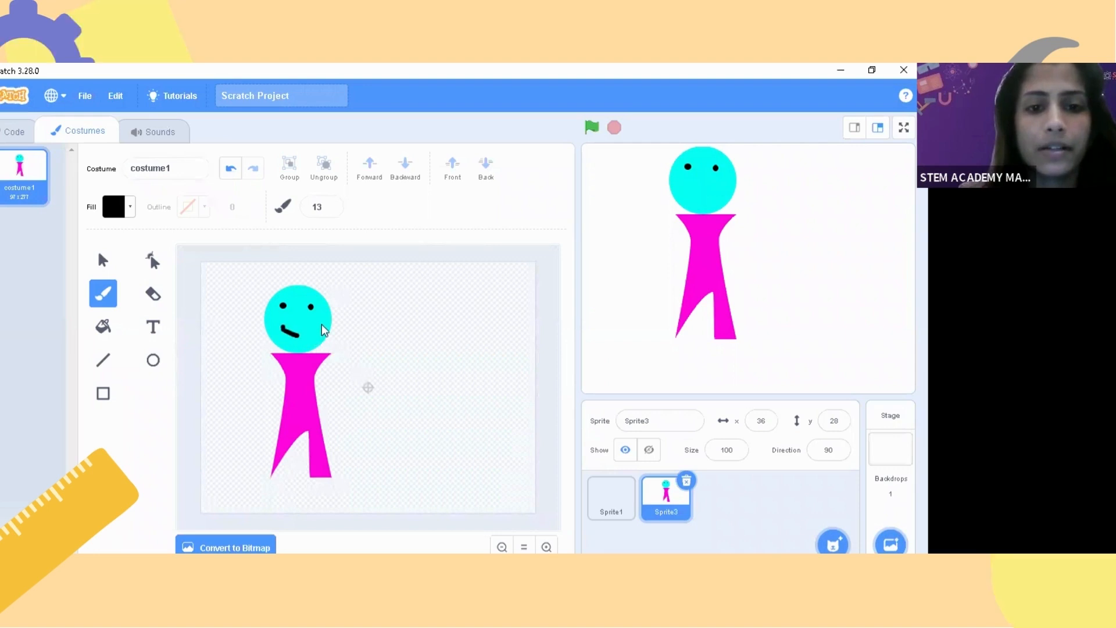
click(414, 316)
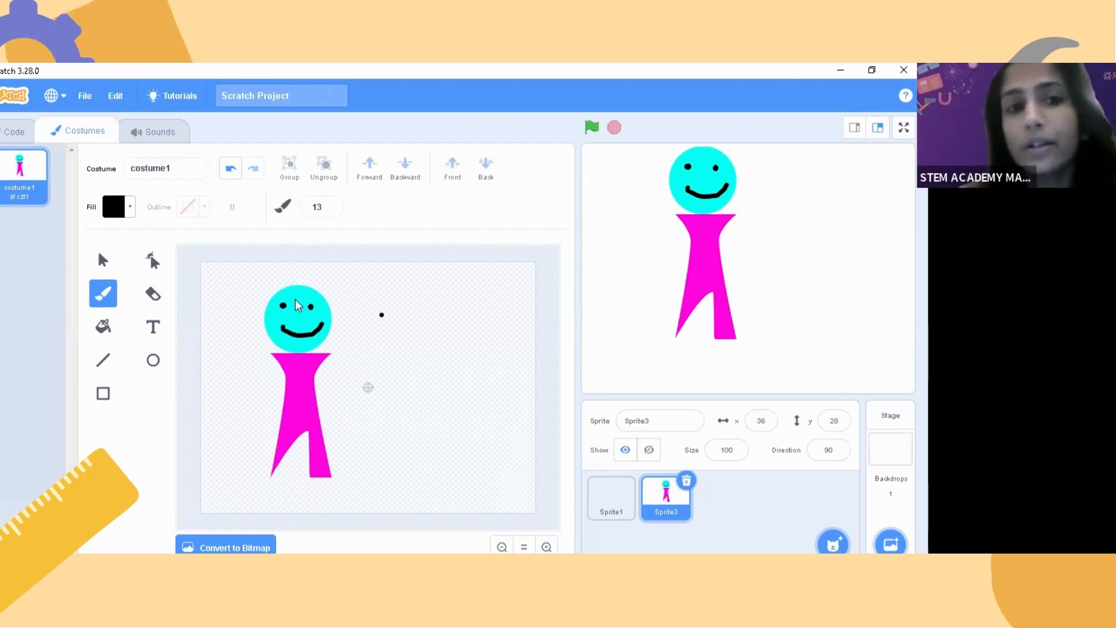
- Undo the smile stroke and restore it with Redo
click(231, 170)
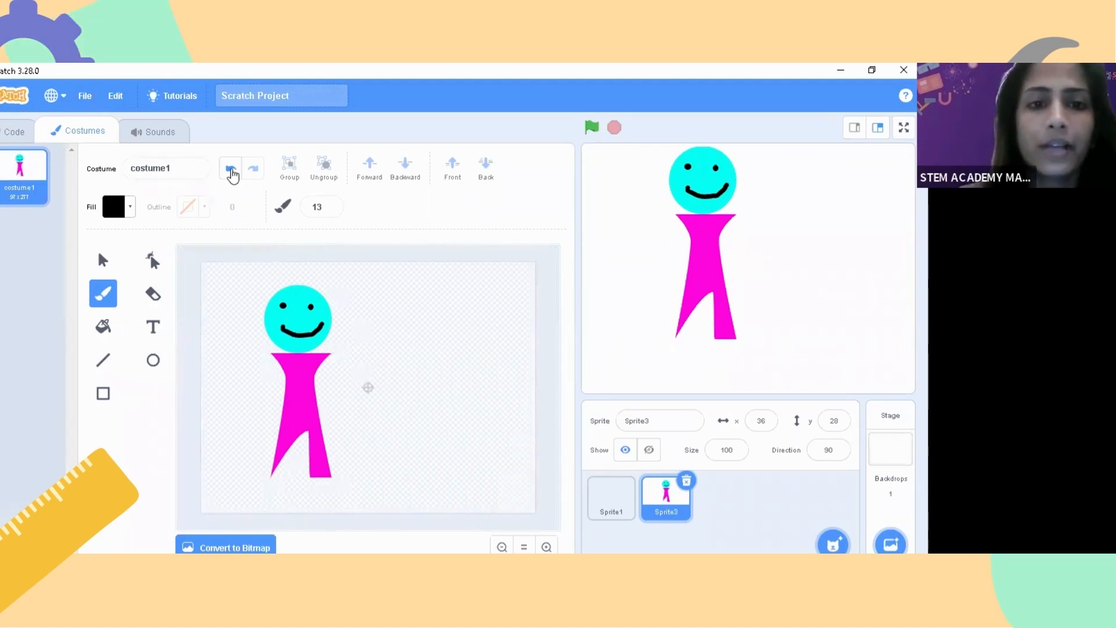
click(232, 172)
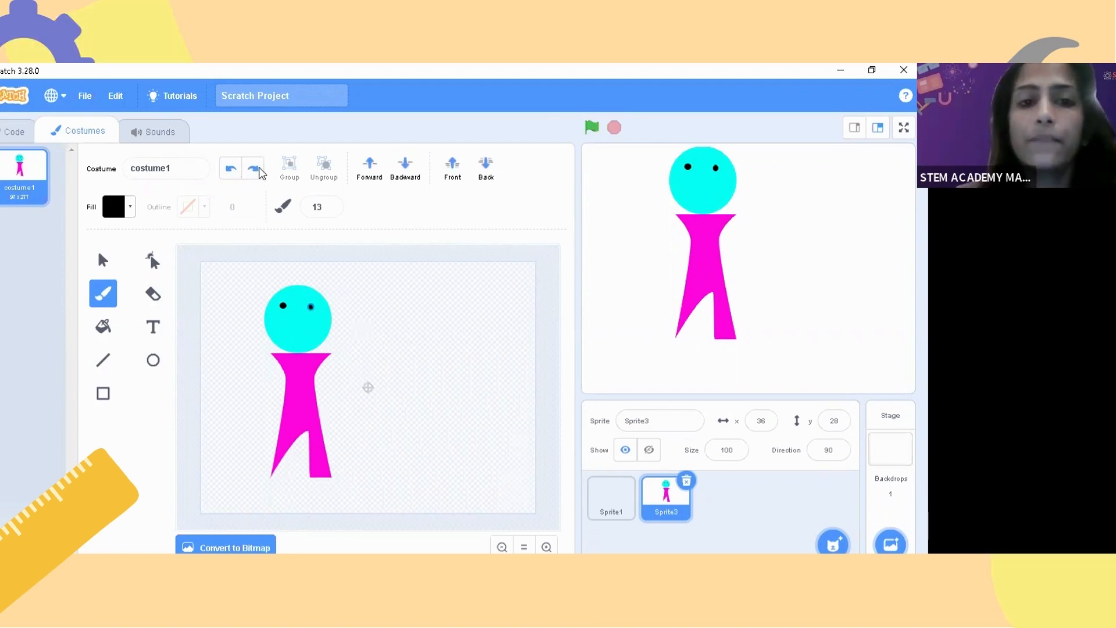
click(259, 169)
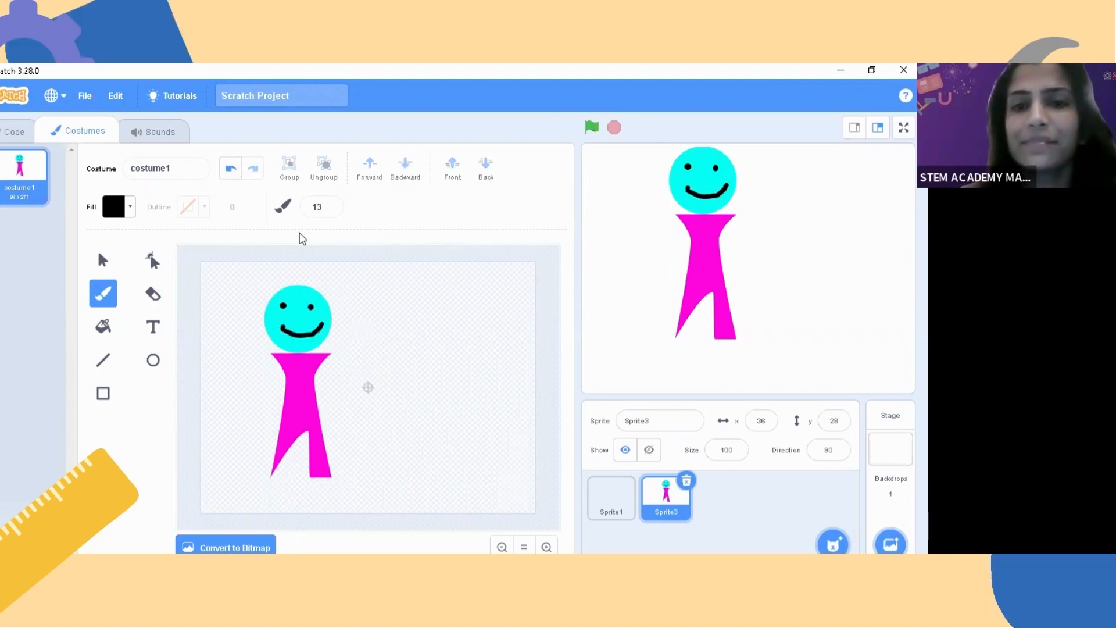